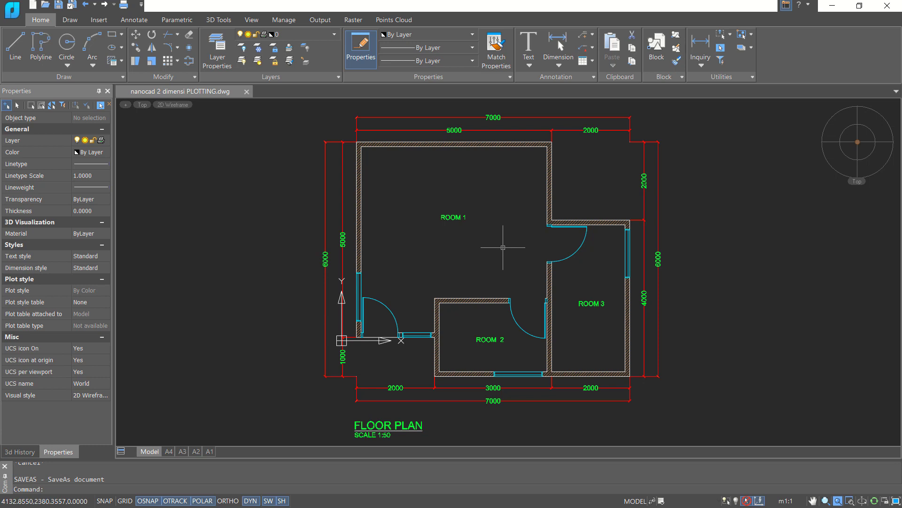
Pan the layout view to shift the A4 sheet left, freeing space beside it
middle_click_drag(498, 253, 498, 258)
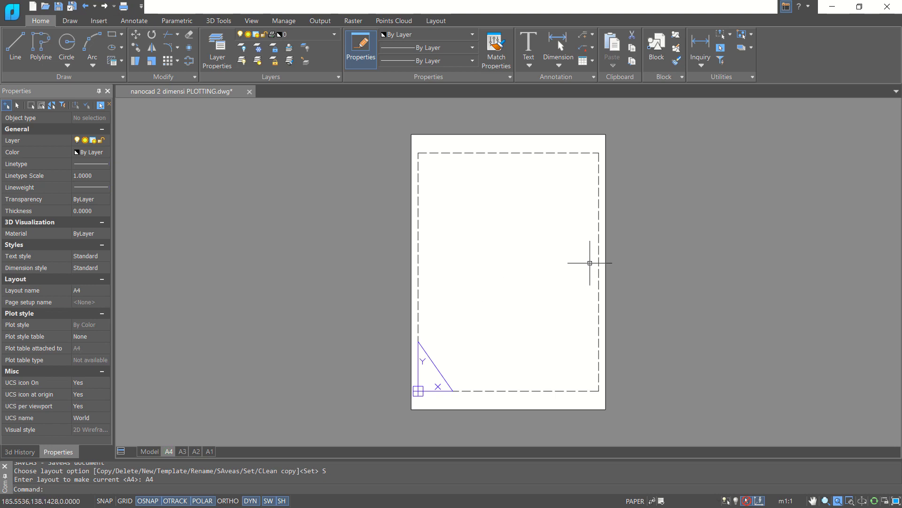
middle_click_drag(589, 262, 425, 272)
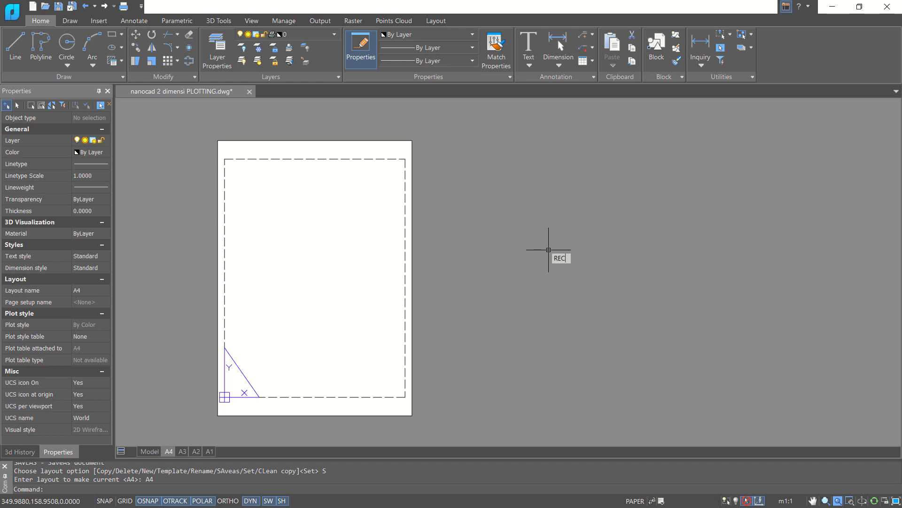
Draw a rectangle of length 210 and width 297 beside the A4 sheet using Dimensions
key("Return")
left_click(503, 161)
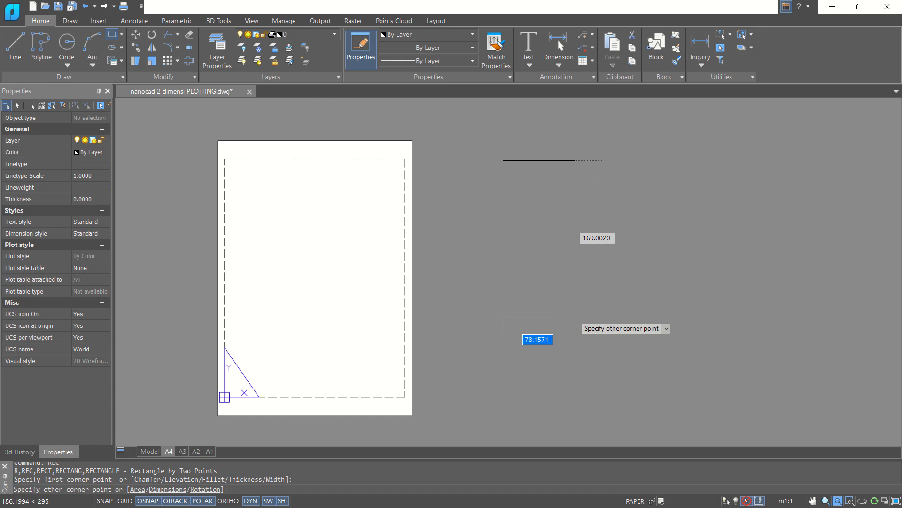
type("D")
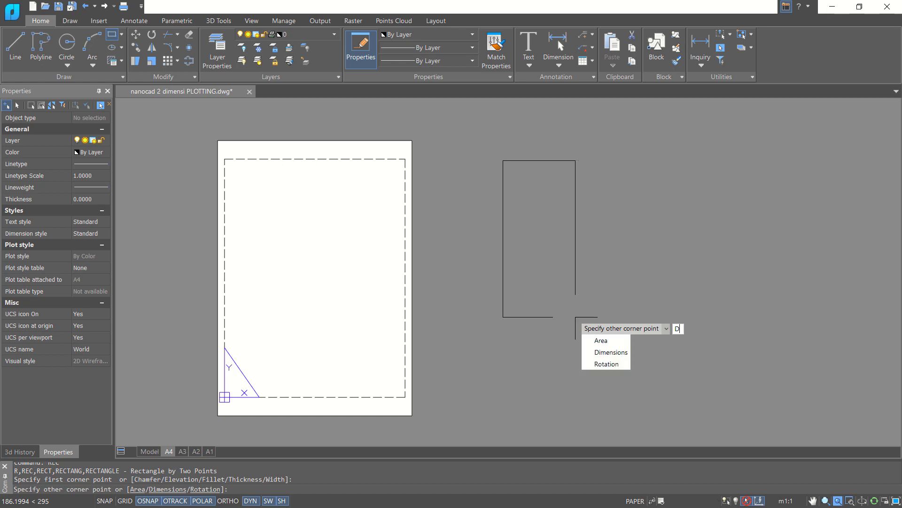
left_click(609, 352)
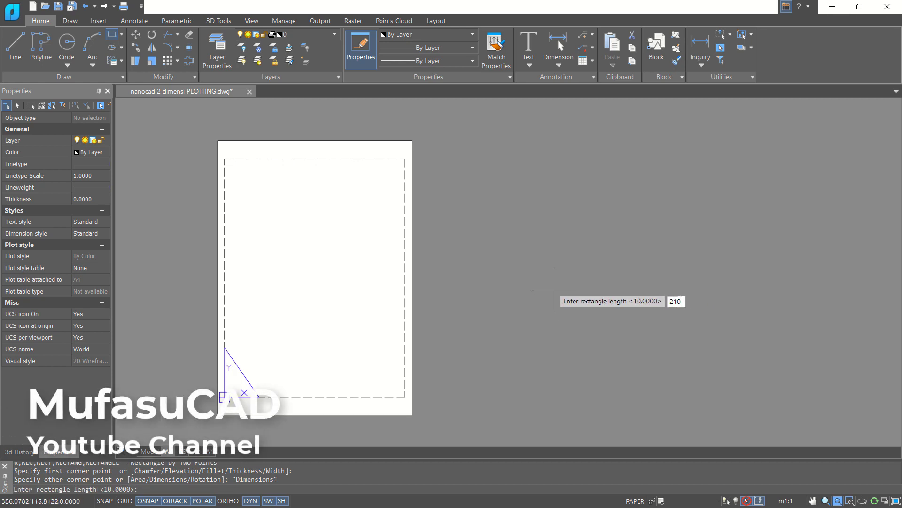
key("Return")
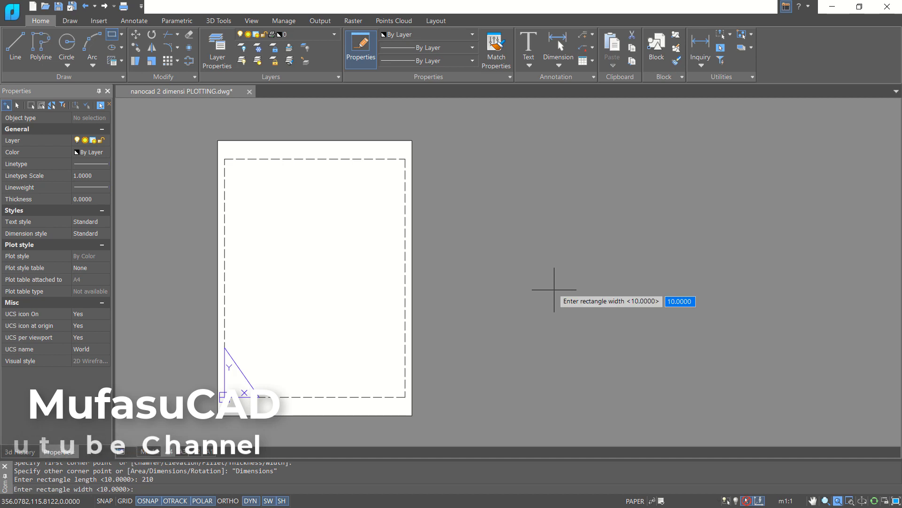
type("297")
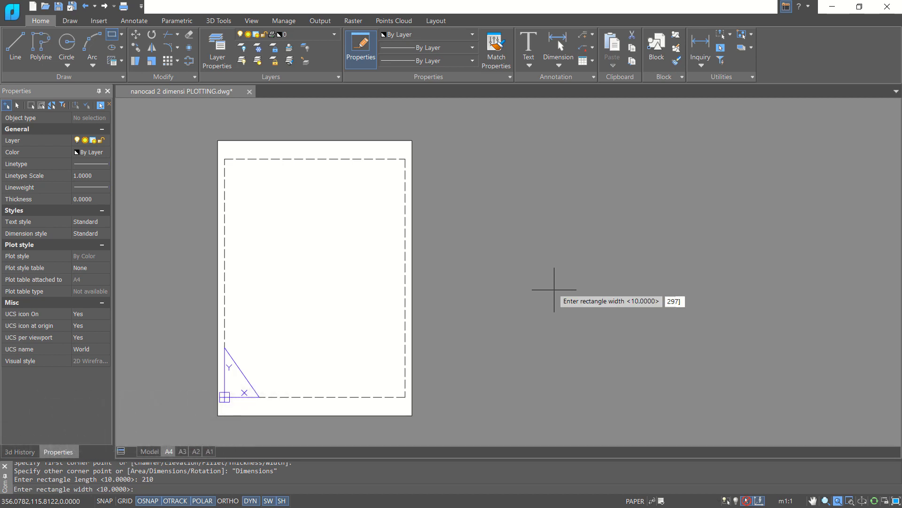
key("Return")
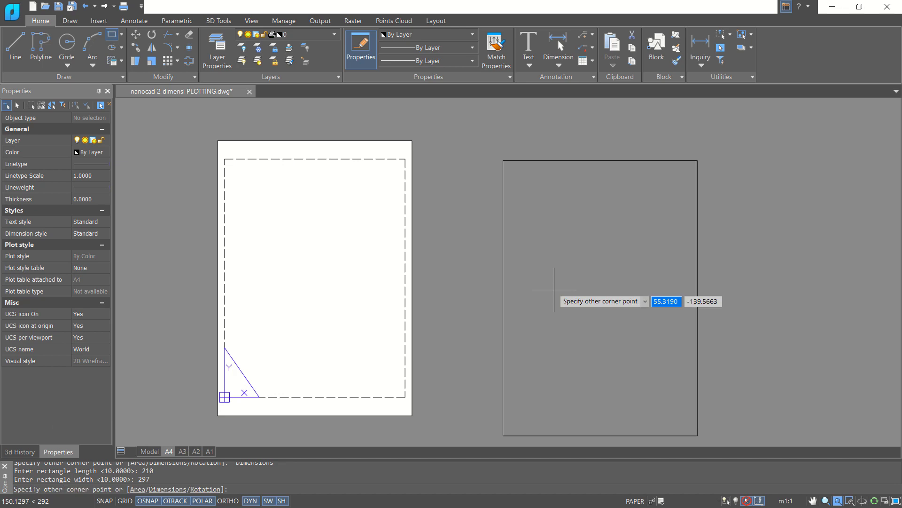
left_click(608, 298)
middle_click_drag(620, 319, 614, 304)
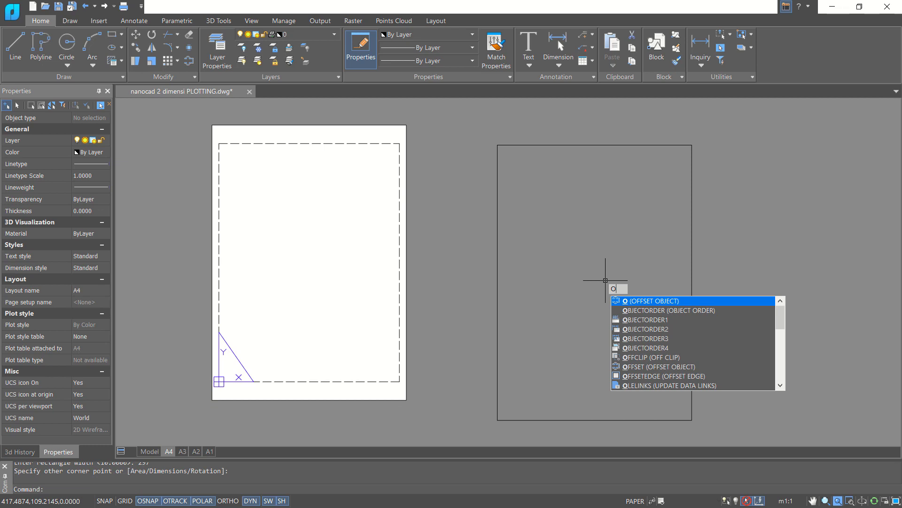
Offset the 210 × 297 rectangle 10 units inward to make a double-line border
key("Return")
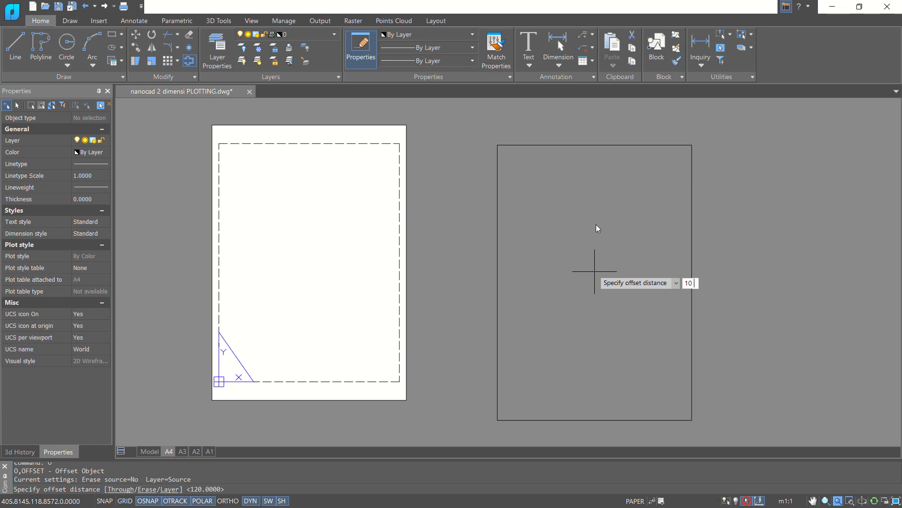
key("Return")
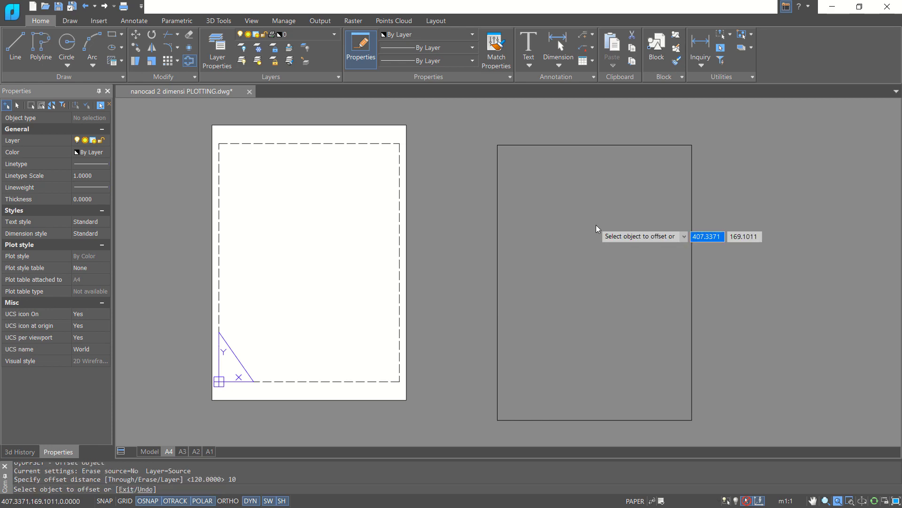
left_click(626, 144)
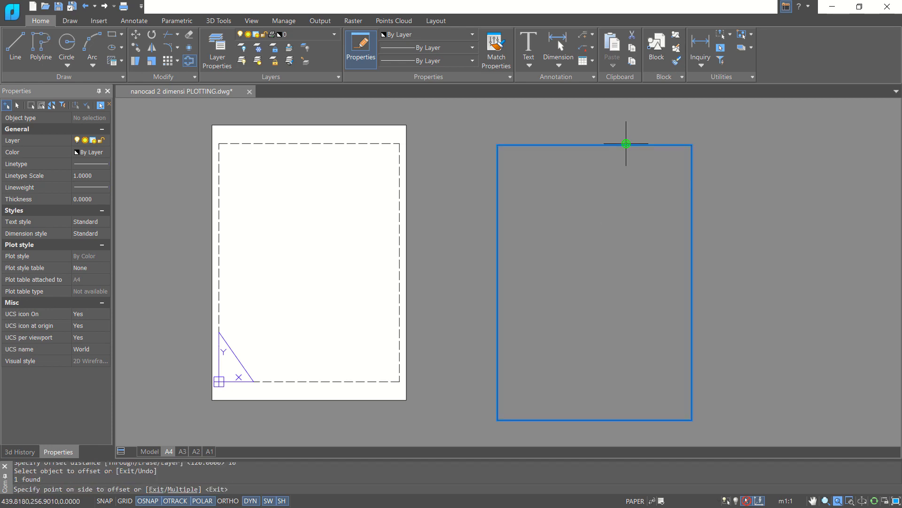
left_click(616, 194)
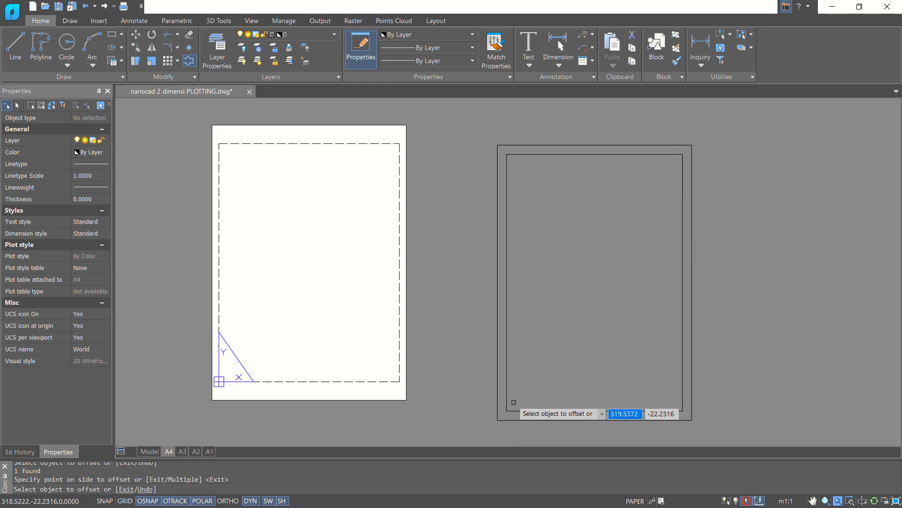
key("Escape")
scroll(550, 353, "up", 3)
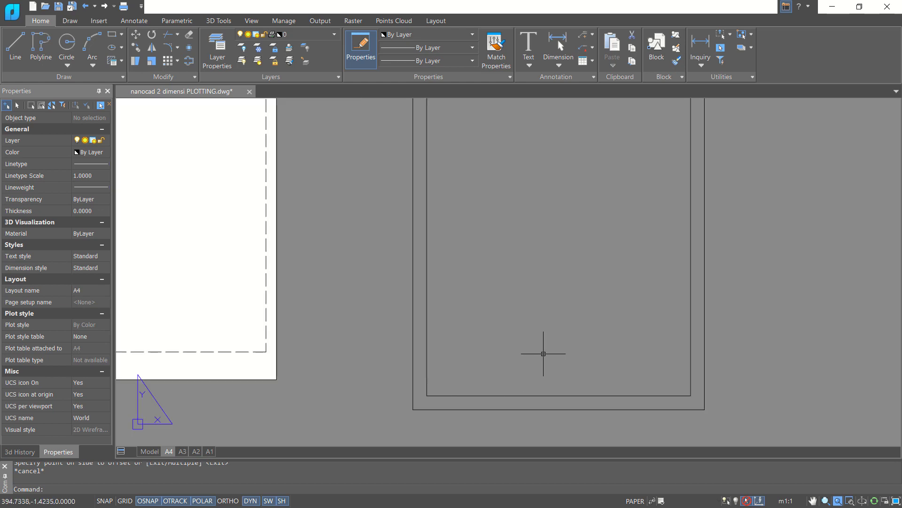
Draw the title block rectangle along the bottom of the inner frame
type("REC")
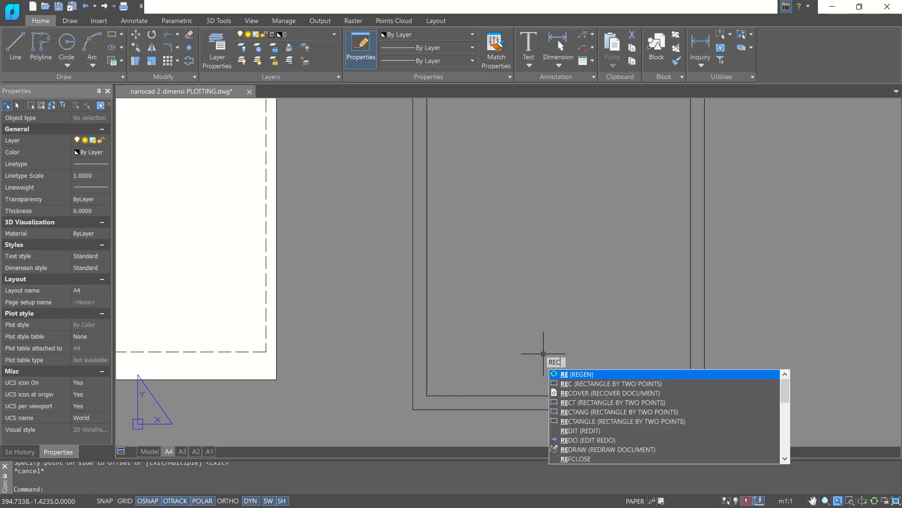
key("Return")
left_click(688, 397)
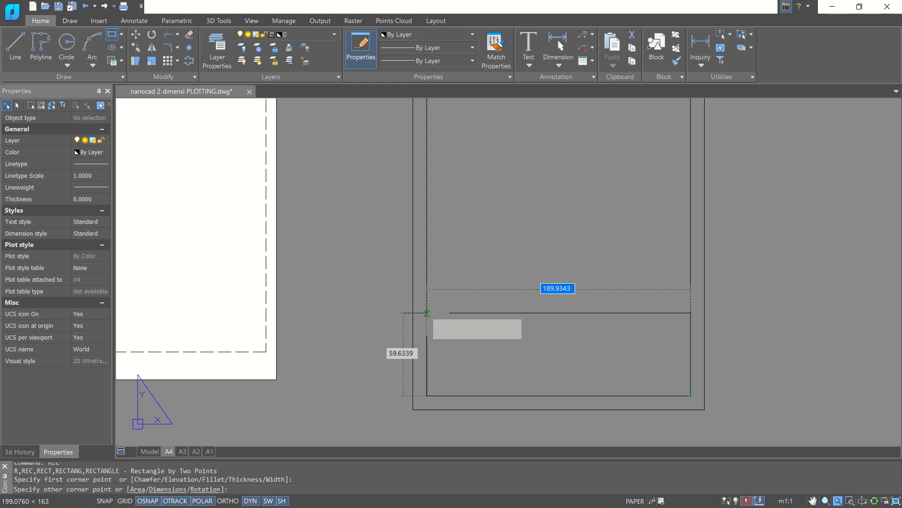
left_click(427, 313)
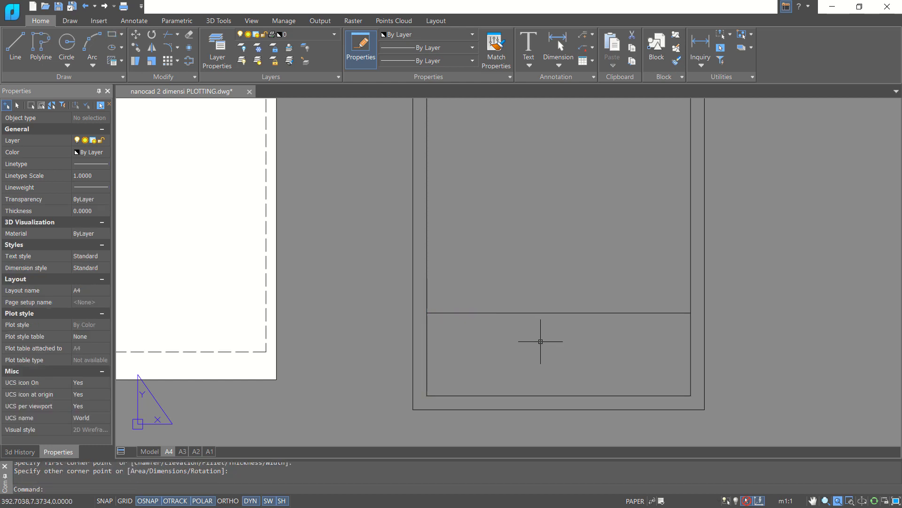
Add a horizontal header line across the title block and a vertical divider down to the frame bottom
key("Return")
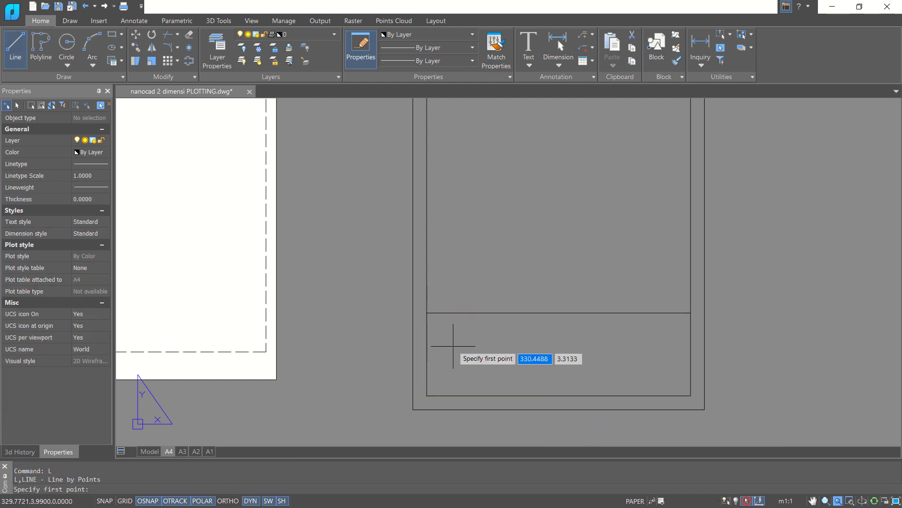
left_click(427, 325)
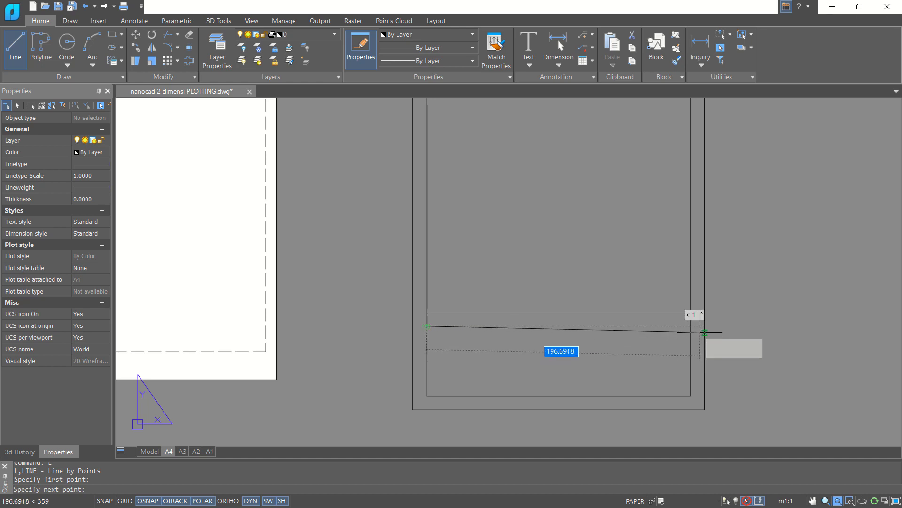
left_click(690, 325)
key("Return")
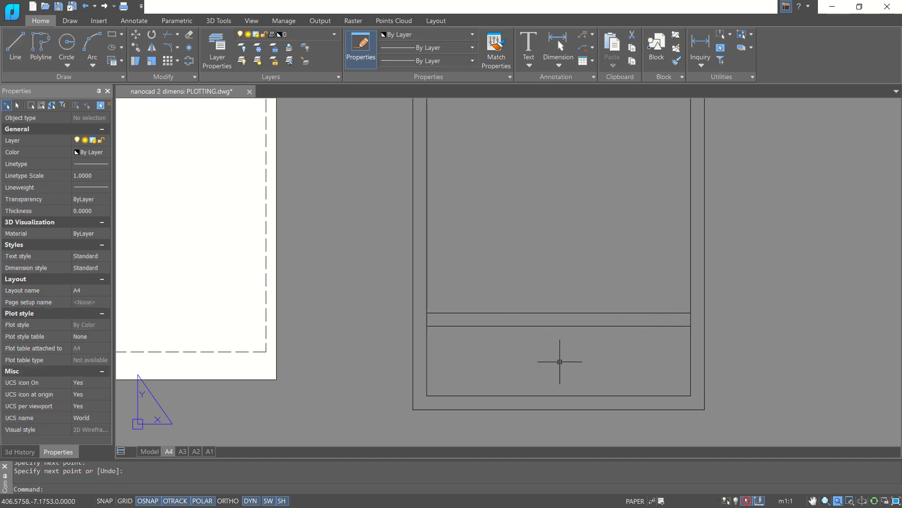
key("Return")
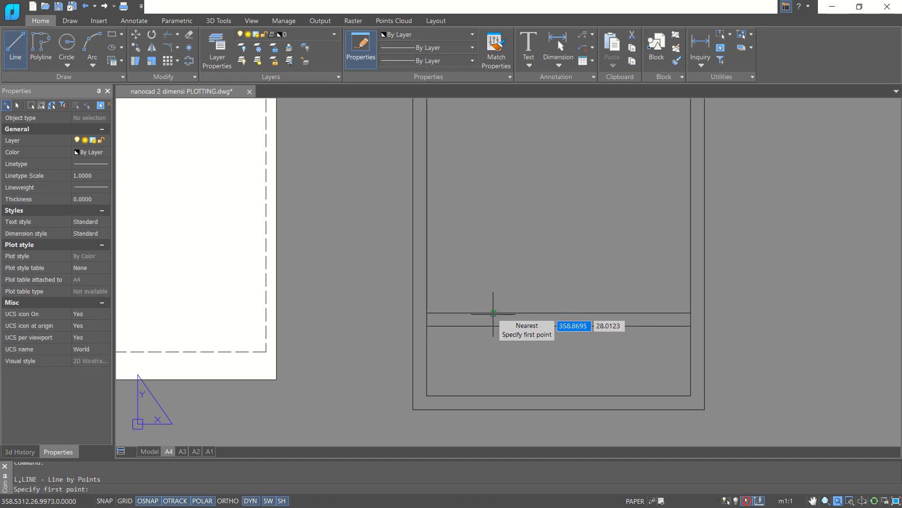
left_click(503, 312)
left_click(503, 396)
key("Return")
Copy the vertical divider twice to the right to create four columns
type("co")
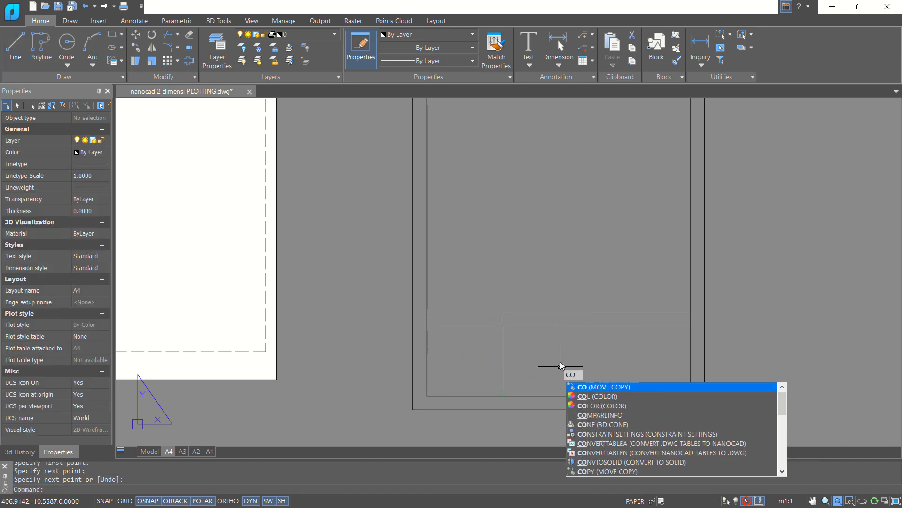
key("Return")
left_click(522, 372)
left_click(489, 329)
key("Return")
left_click(547, 356)
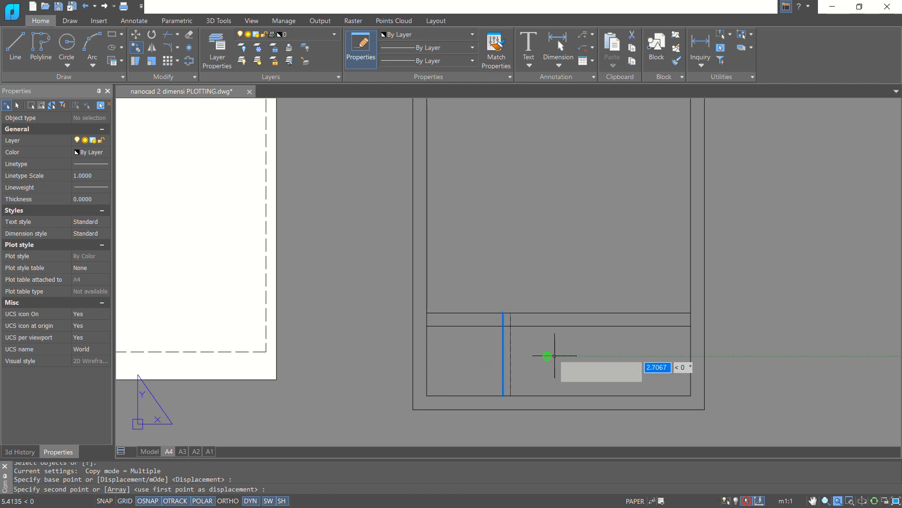
left_click(614, 356)
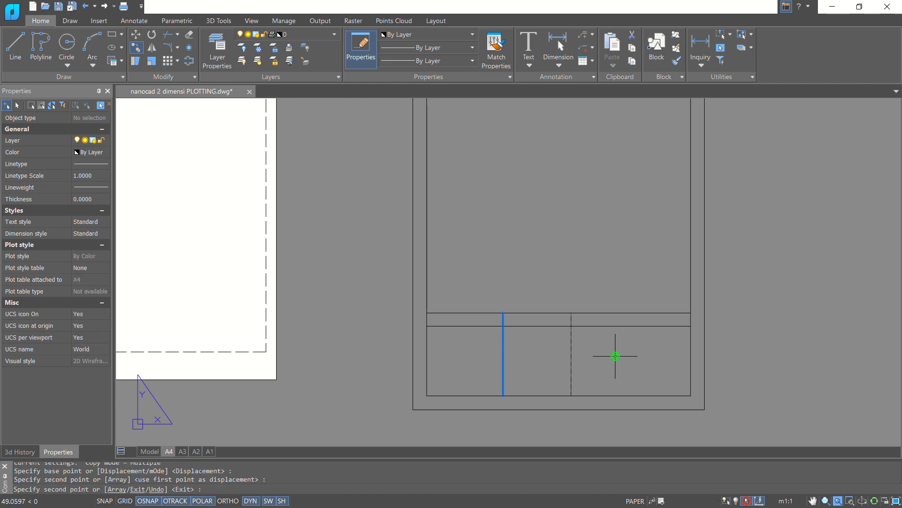
left_click(678, 357)
key("Return")
key("Return")
key("Escape")
key("Escape")
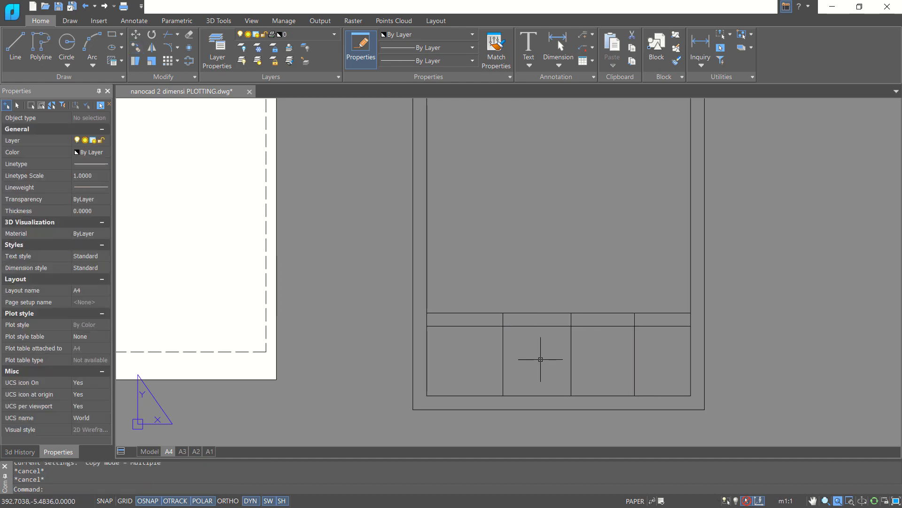
Copy the header line down three times to add row lines in the lower title block
right_click(544, 369)
key("Return")
left_click(553, 327)
key("Return")
left_click(756, 316)
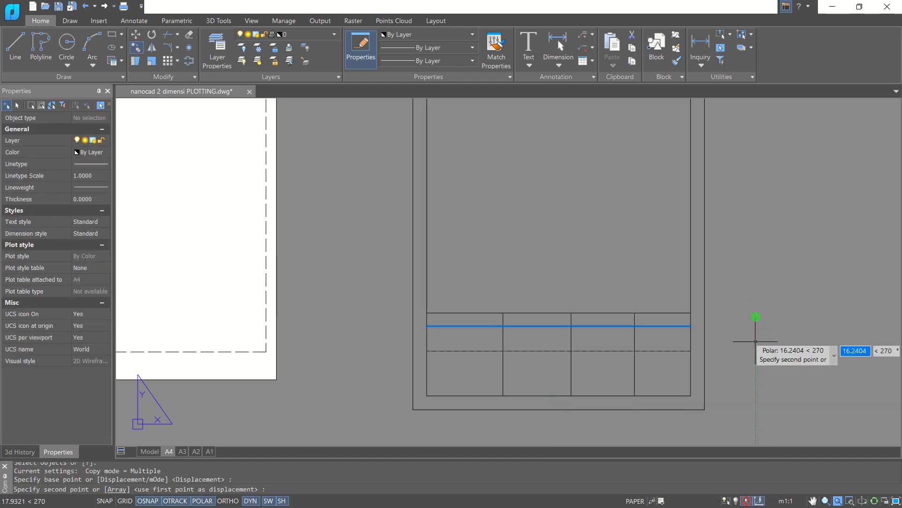
left_click(757, 373)
key("ctrl+z")
left_click(755, 374)
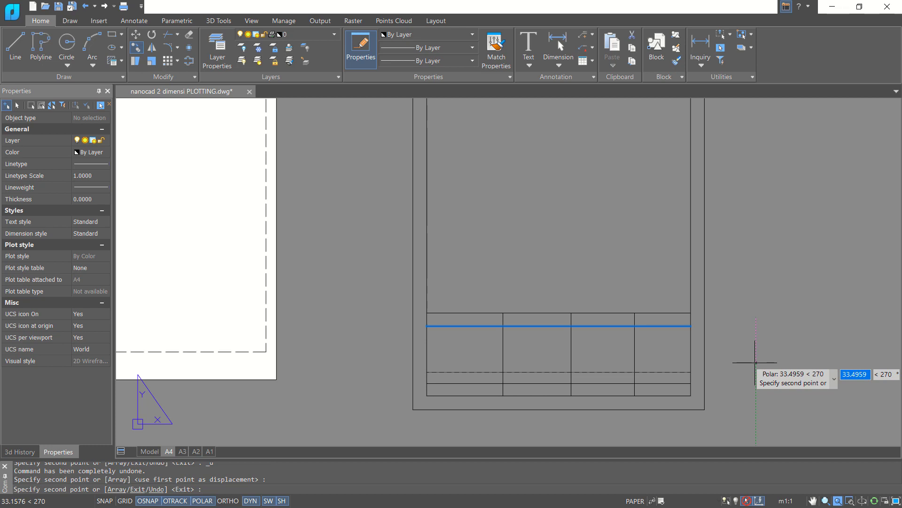
left_click(754, 362)
left_click(755, 349)
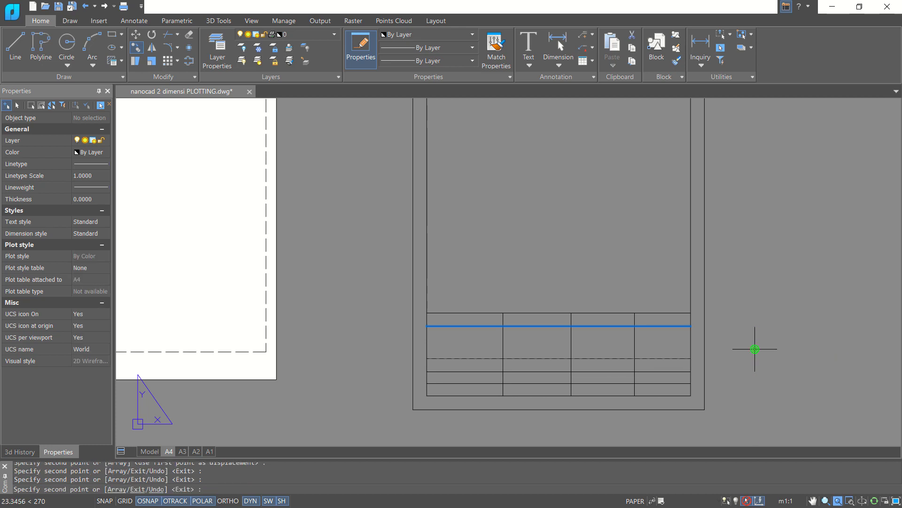
key("Return")
key("Escape")
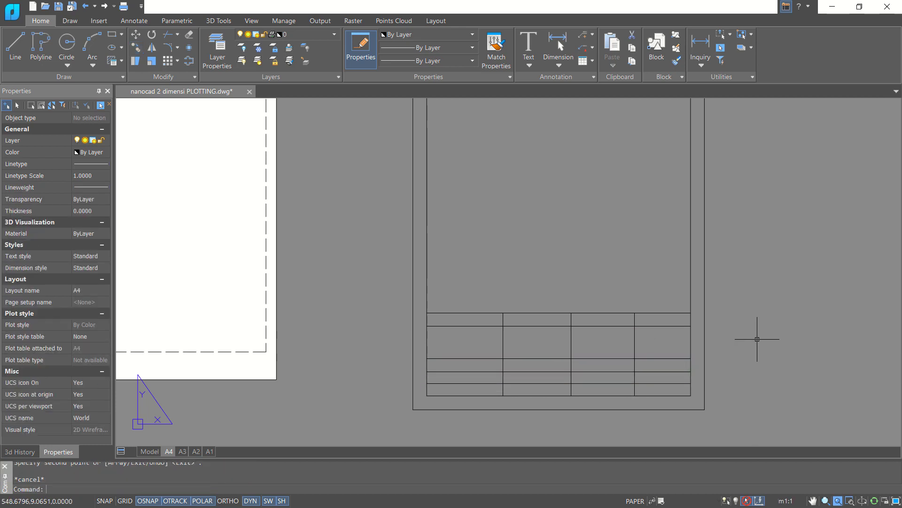
Trim the new row lines out of the middle column
type("TR")
key("Return")
left_click(547, 349)
left_click(532, 378)
key("Escape")
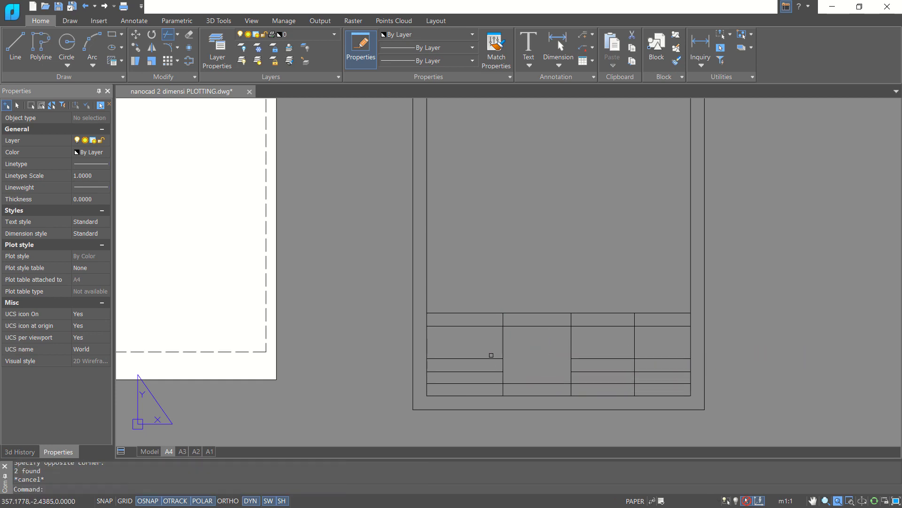
Erase the two short row lines in the left column
left_click(491, 337)
left_click(468, 379)
type("e")
key("Return")
scroll(666, 347, "down", 2)
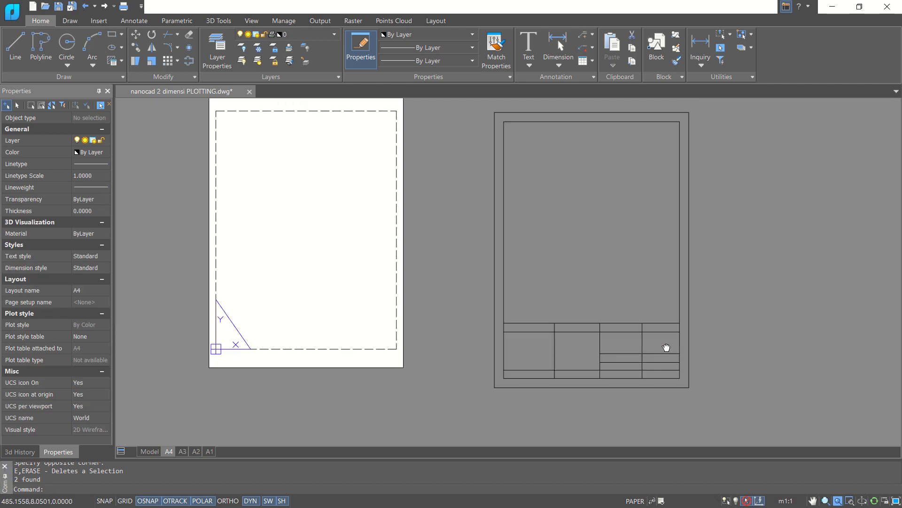
Create an MTEXT box just above the title block containing the word NAME
scroll(546, 348, "up", 3)
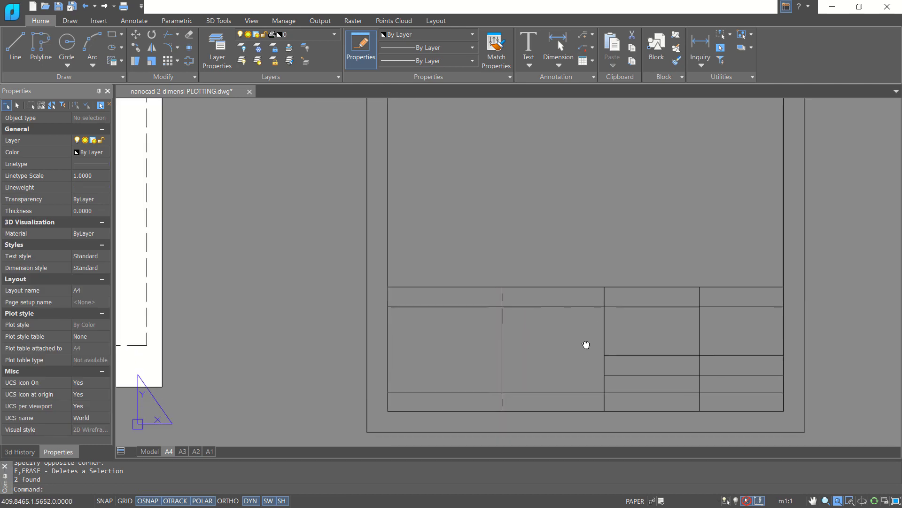
middle_click_drag(587, 344, 571, 339)
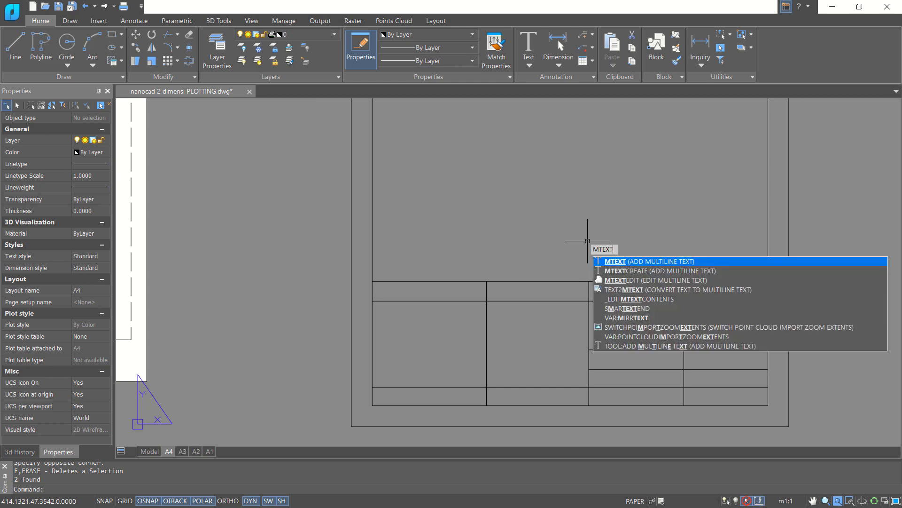
key("Return")
left_click(519, 214)
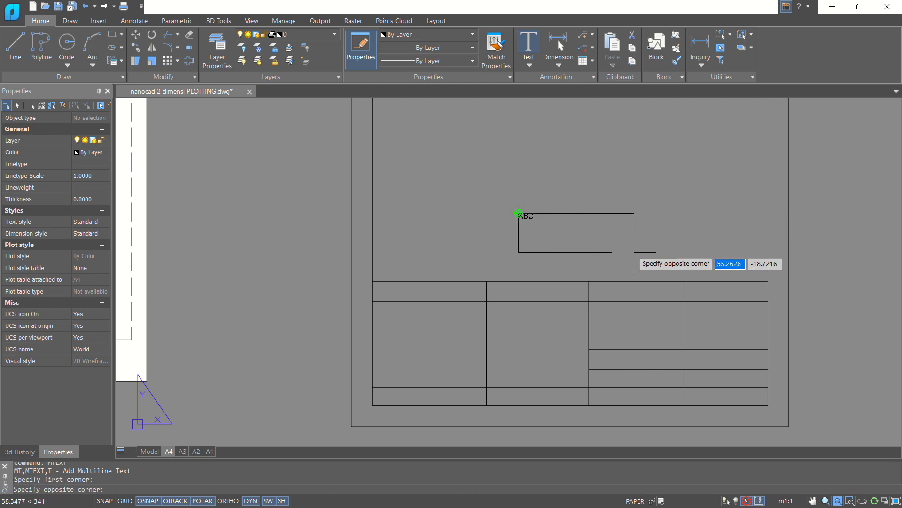
left_click(644, 235)
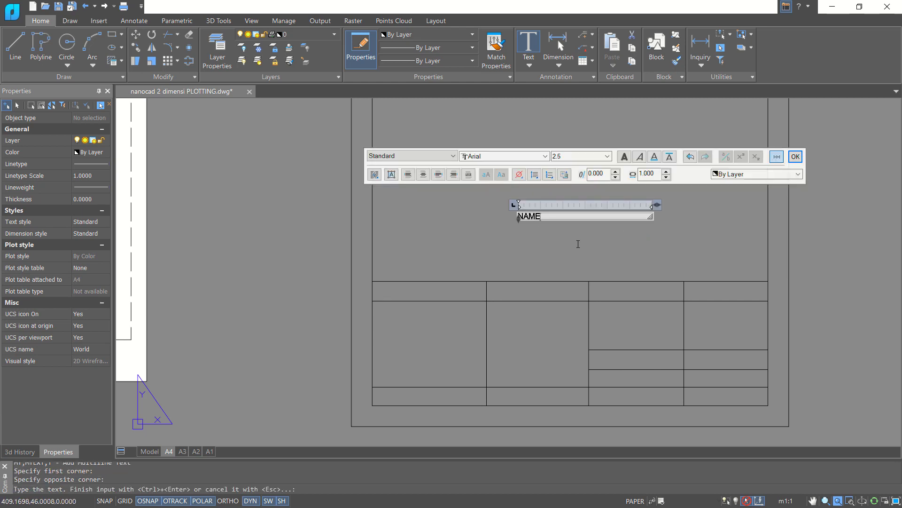
left_click(538, 237)
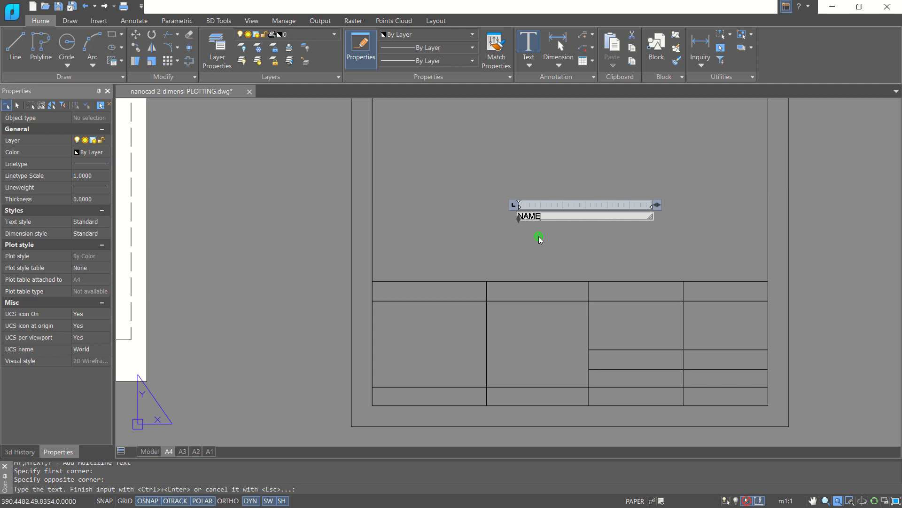
Move the NAME text into the title block's top-left header cell
type("m")
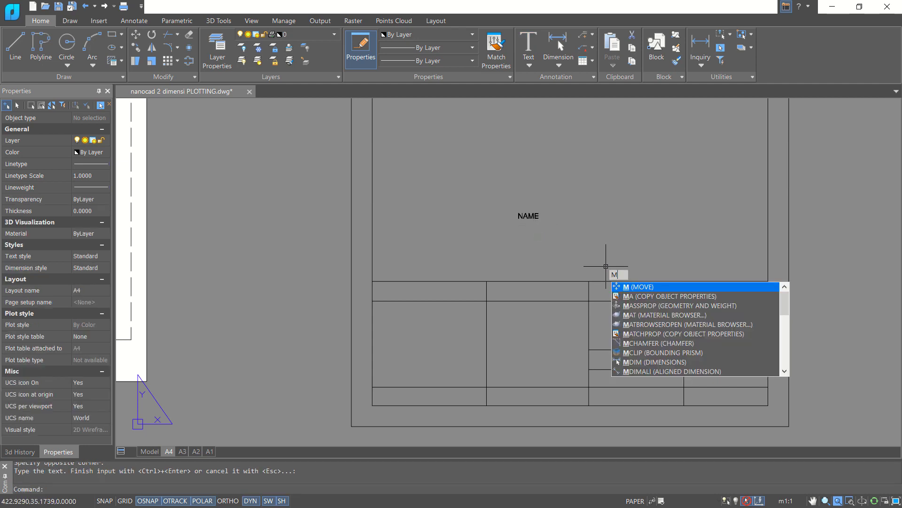
key("Return")
left_click(528, 215)
key("Return")
scroll(513, 225, "up", 2)
scroll(513, 225, "up", 1)
left_click(519, 213)
scroll(493, 246, "up", 1)
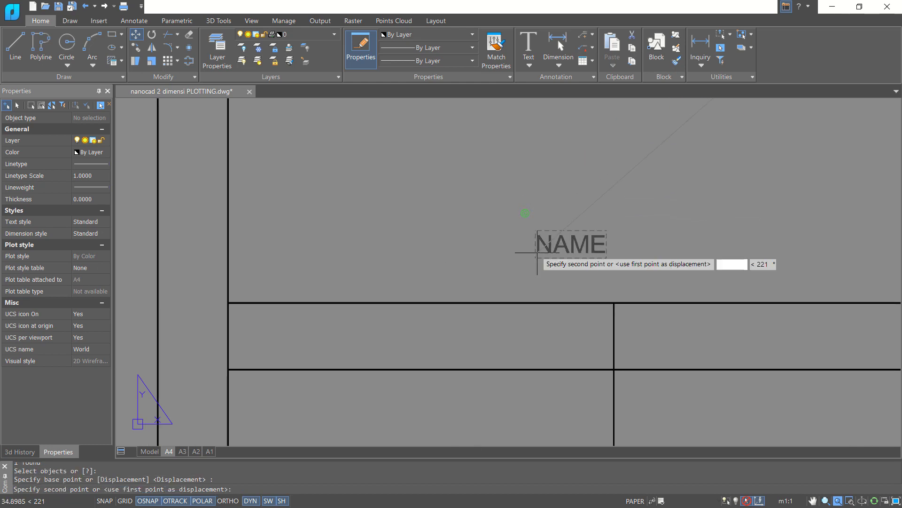
left_click(378, 346)
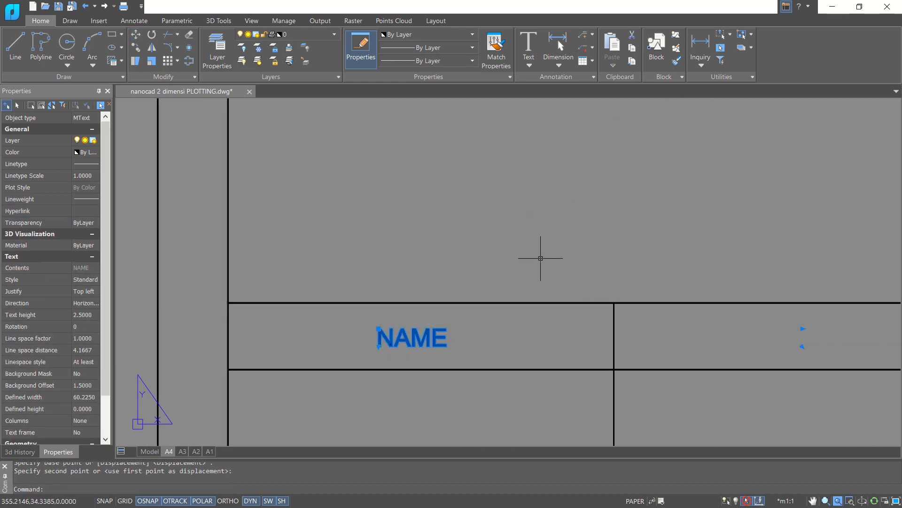
key("Escape")
Open the NAME label in the text editor to check it, then close it unchanged
scroll(540, 257, "down", 4)
scroll(507, 294, "up", 3)
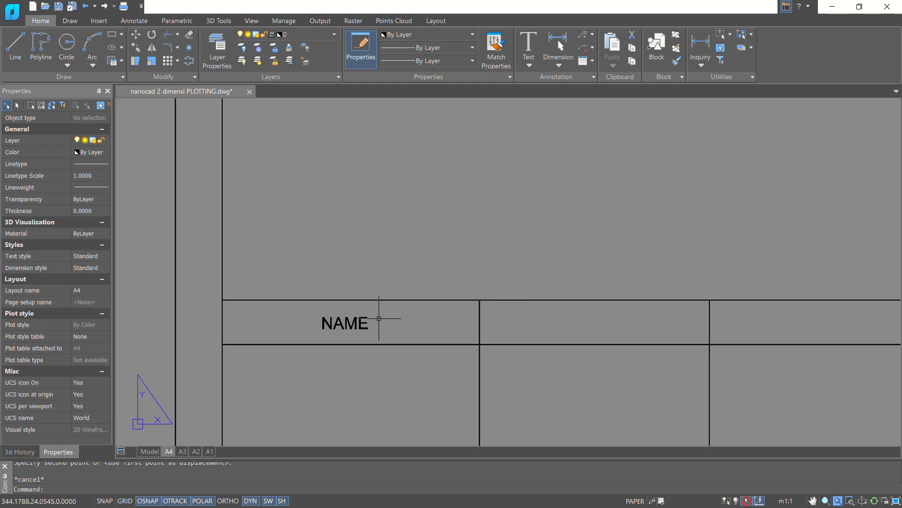
double_click(352, 320)
left_click_drag(370, 324, 348, 323)
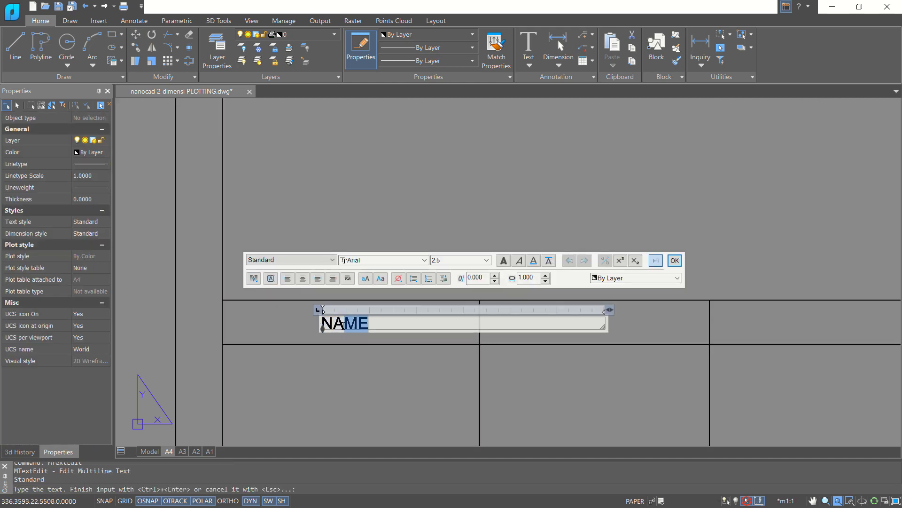
left_click(633, 209)
scroll(572, 221, "down", 2)
Copy NAME into the second, third and fourth header cells
type("CO")
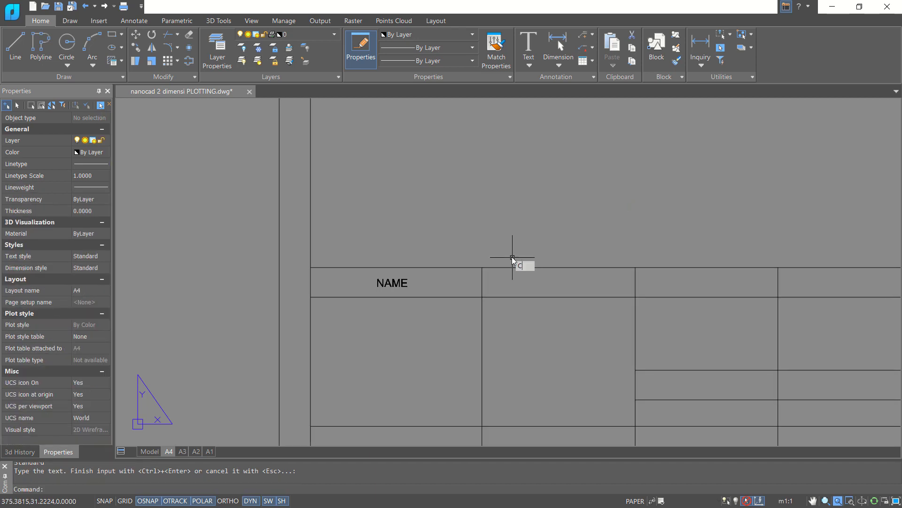
key("Return")
left_click(396, 283)
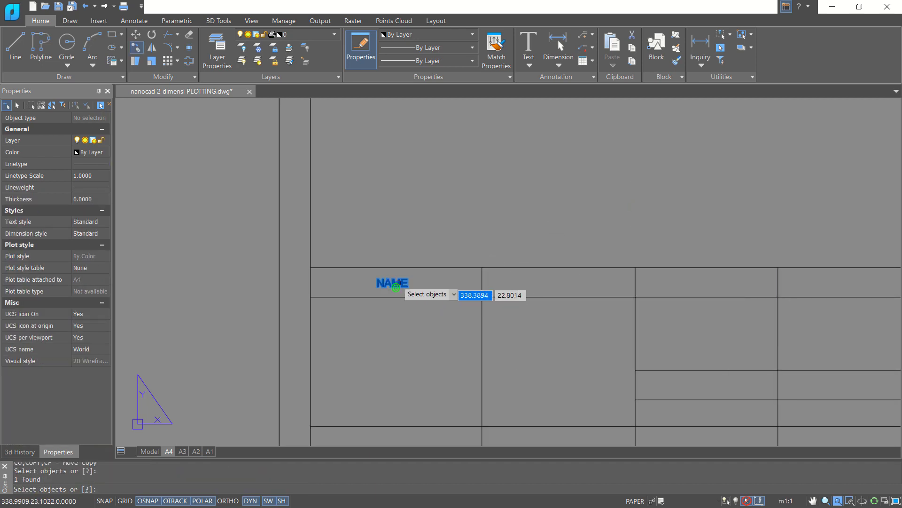
key("Return")
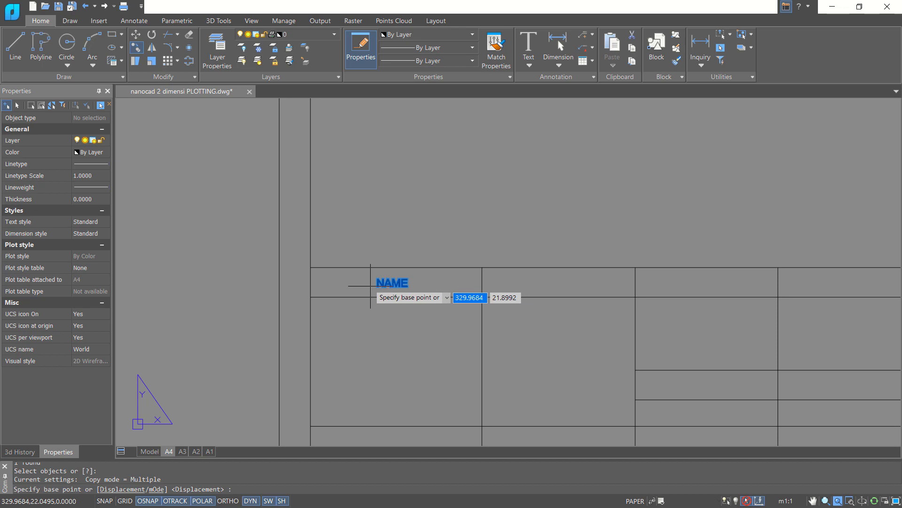
left_click(387, 214)
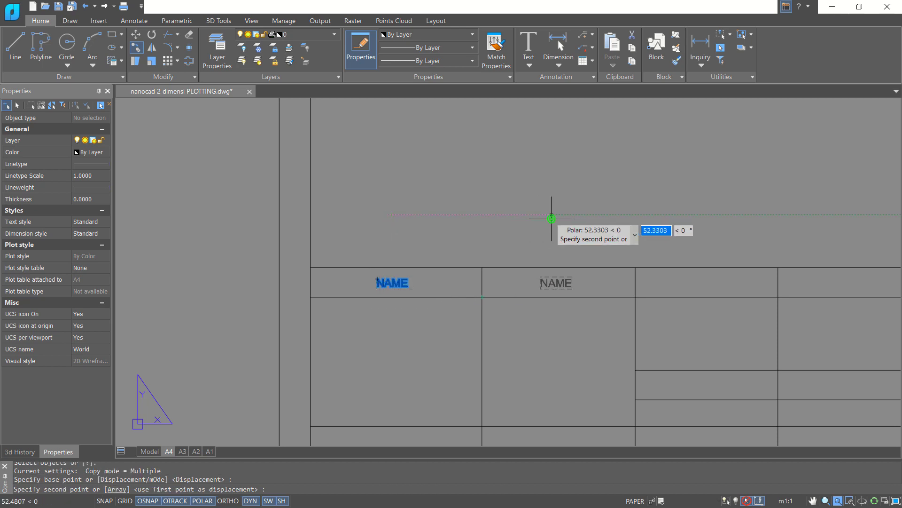
left_click(551, 218)
middle_click_drag(697, 215, 530, 223)
left_click(532, 224)
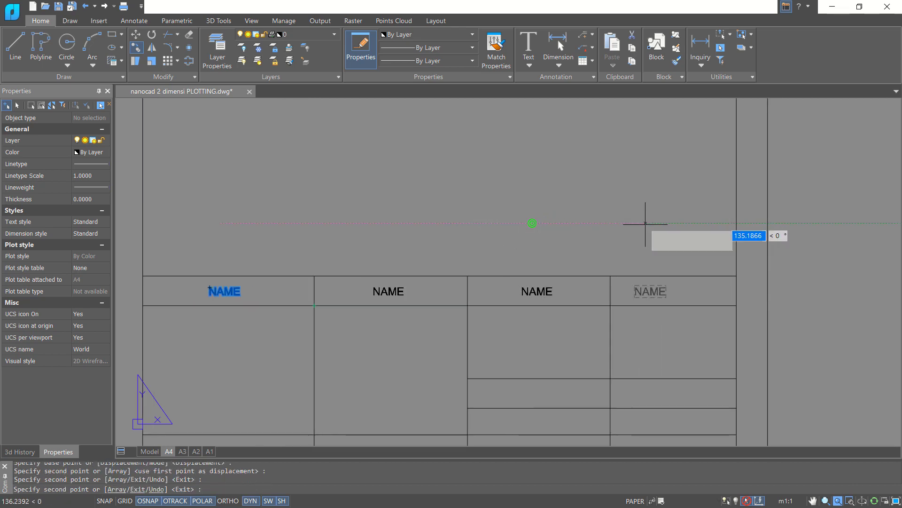
left_click(673, 229)
key("Escape")
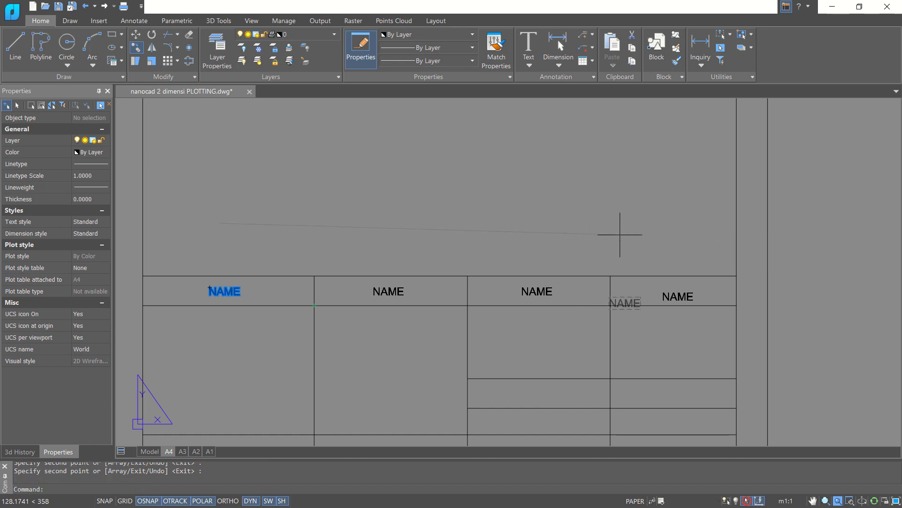
middle_click_drag(620, 234, 620, 156)
key("Escape")
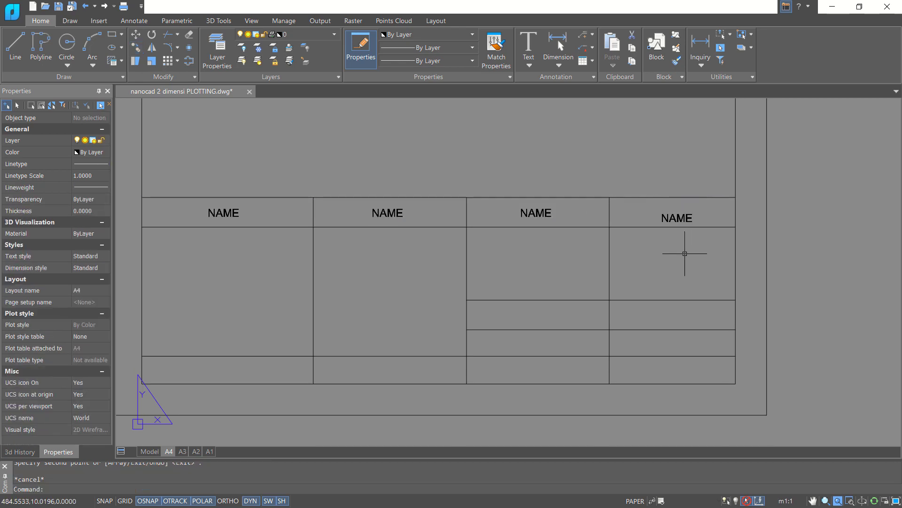
Move the fourth header NAME up to align with the other labels
key("m")
key("Return")
left_click(677, 218)
key("Return")
left_click(809, 246)
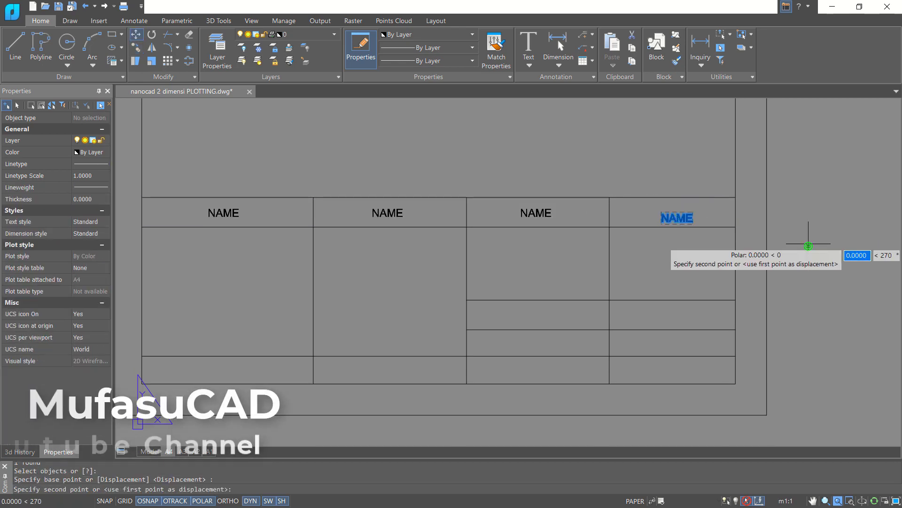
left_click(809, 239)
key("Escape")
Copy the two right header labels down into the three right-hand rows below
type("co")
key("Return")
left_click(549, 214)
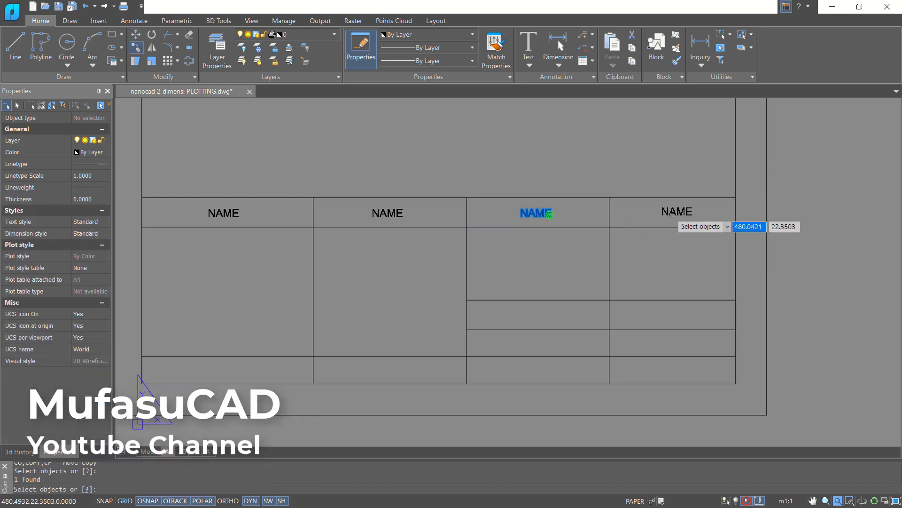
key("Return")
left_click(818, 153)
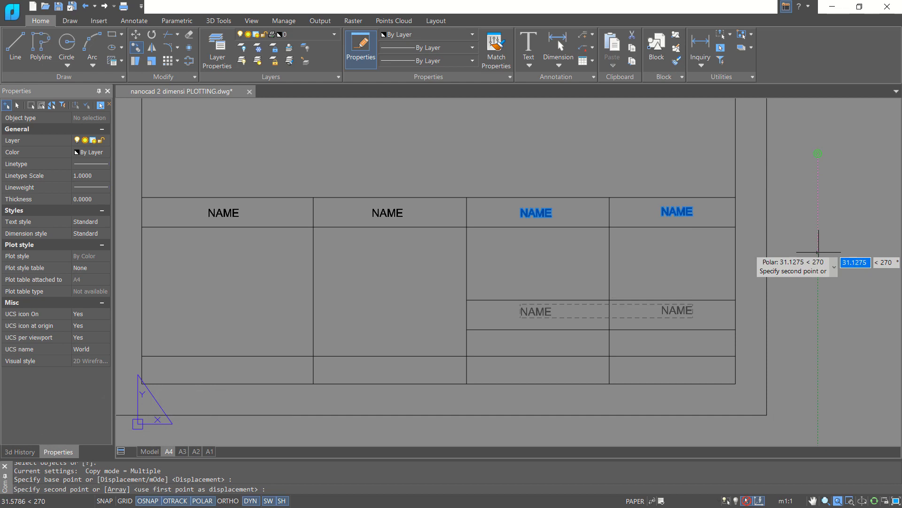
left_click(817, 255)
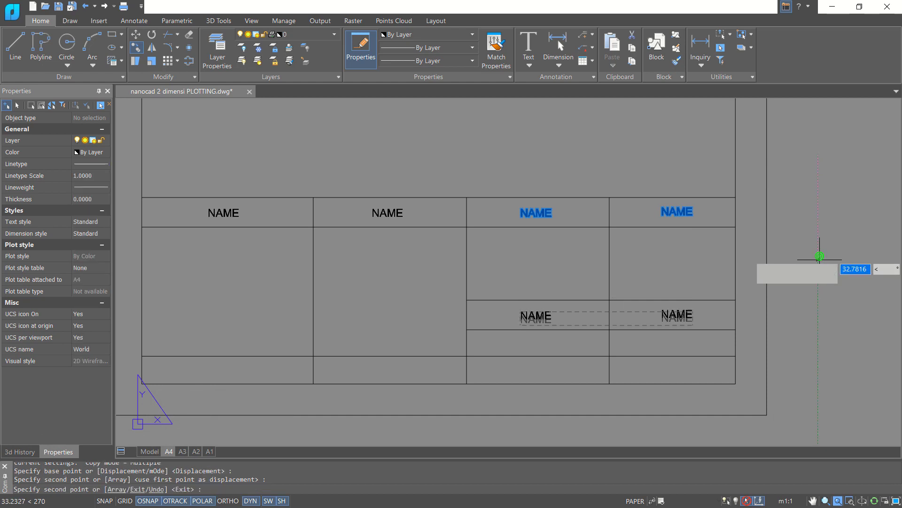
left_click(817, 282)
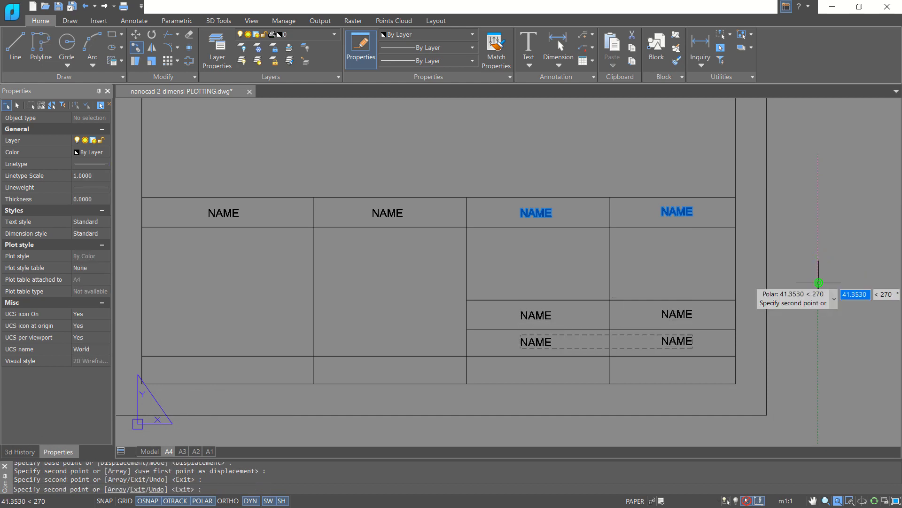
left_click(817, 310)
key("Return")
middle_click_drag(456, 263, 558, 261)
key("Escape")
Copy the first two header labels into the bottom row of the title block
type("co")
key("Return")
left_click(519, 210)
left_click(355, 210)
key("Return")
left_click(182, 198)
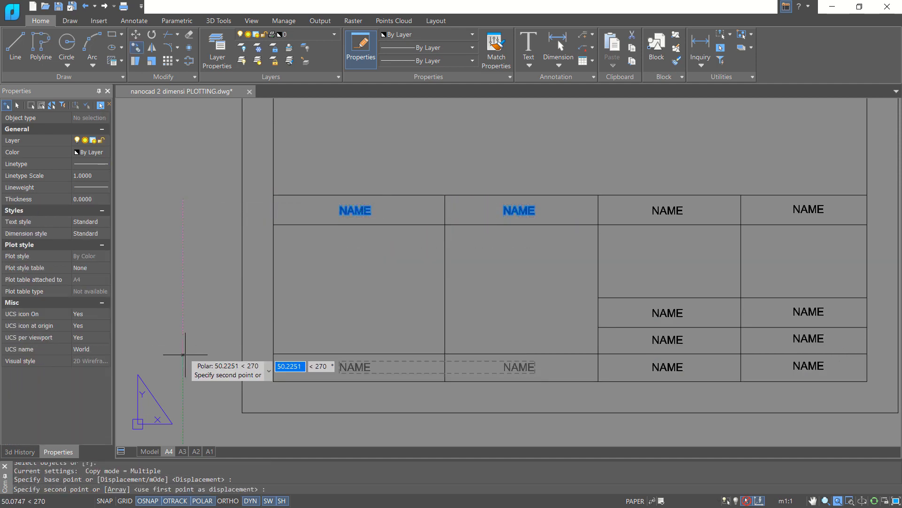
left_click(182, 354)
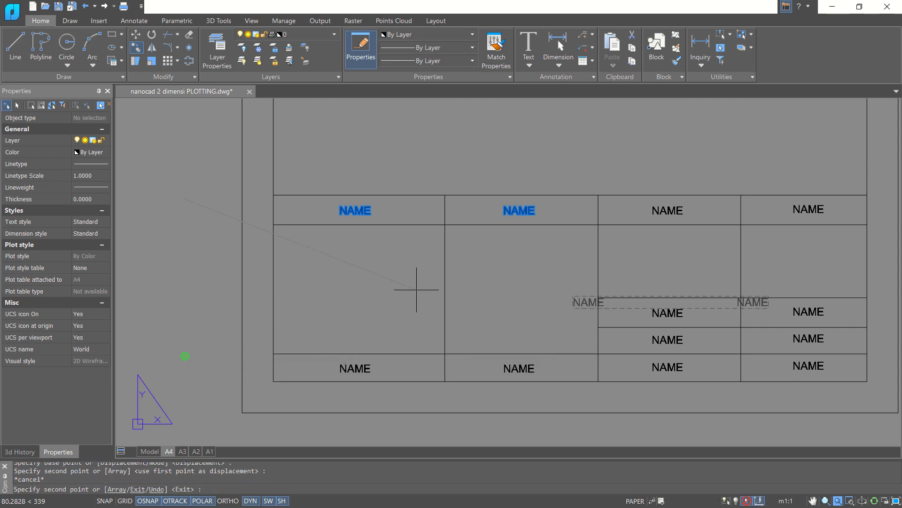
key("Escape")
scroll(542, 251, "down", 3)
key("Escape")
middle_click_drag(655, 221, 625, 278)
scroll(656, 249, "down", 2)
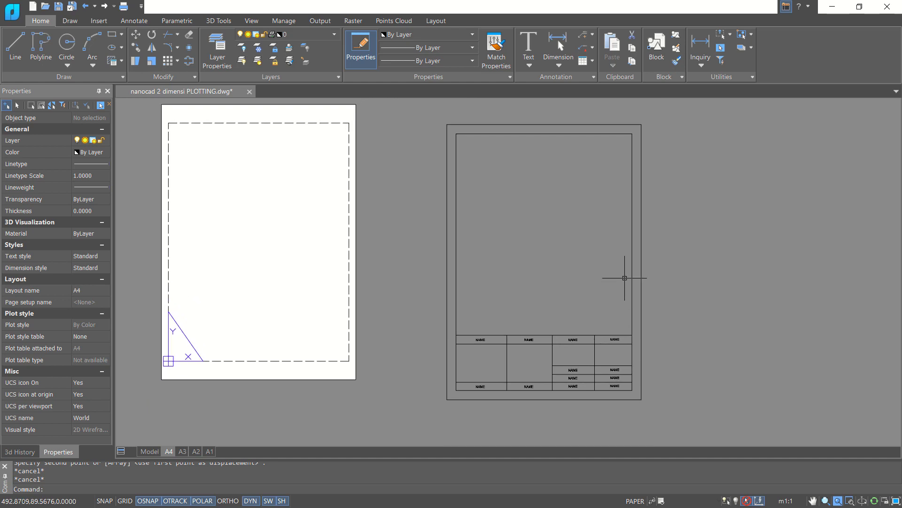
Open the A4 layout's page setup for editing from the Page Setup Manager
right_click(170, 451)
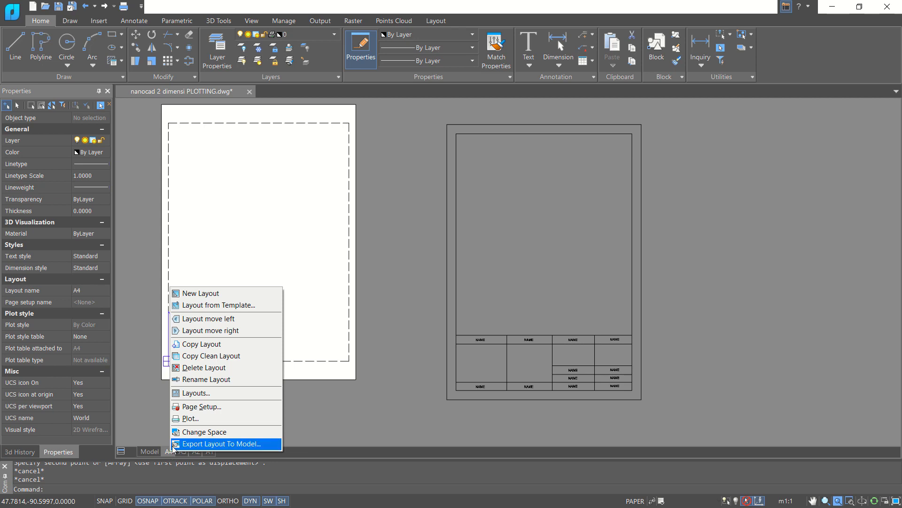
left_click(218, 408)
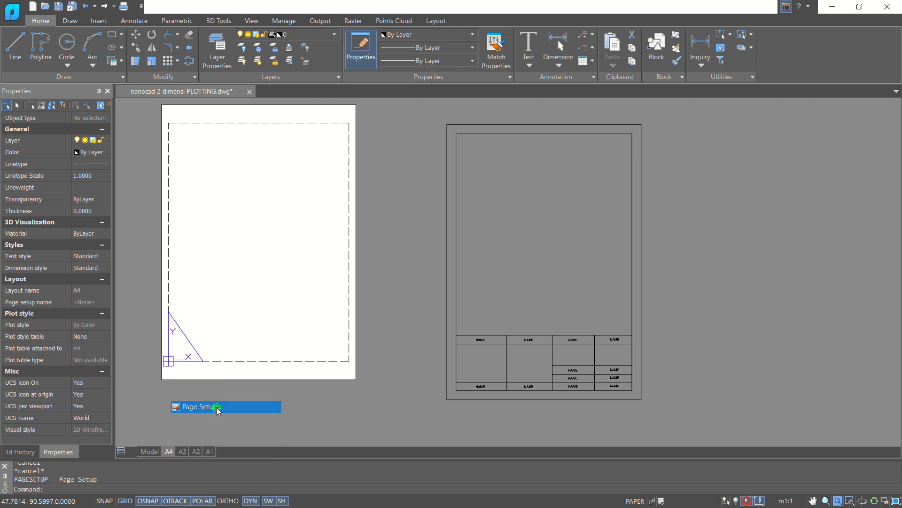
left_click(535, 221)
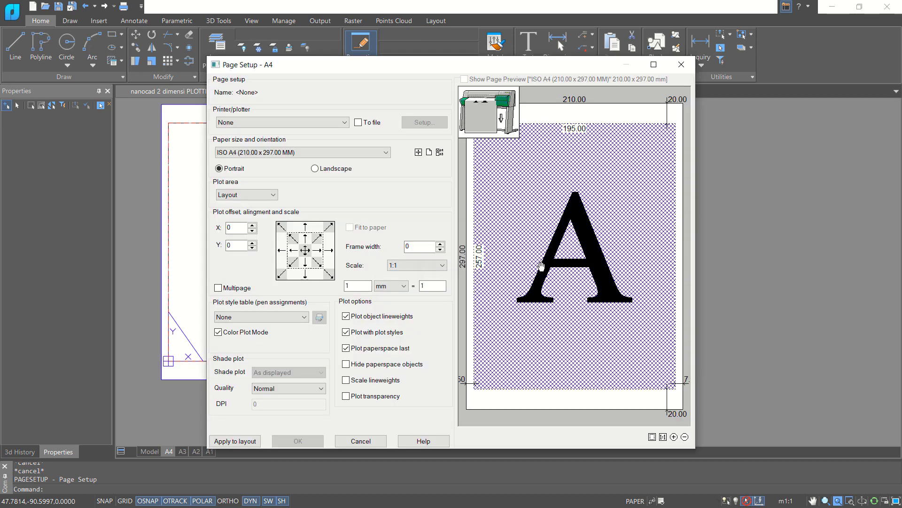
Select the Canon G2000 series Printer for the A4 page setup
left_click_drag(548, 67, 613, 67)
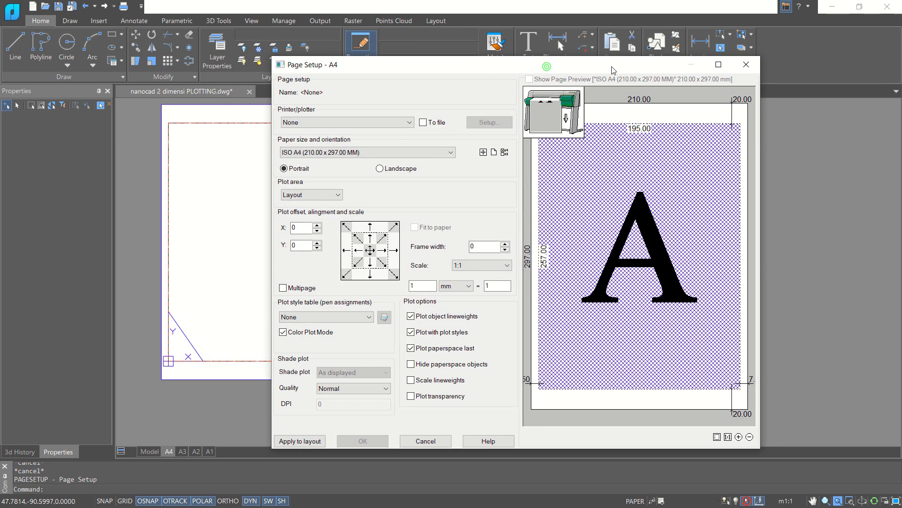
left_click(396, 123)
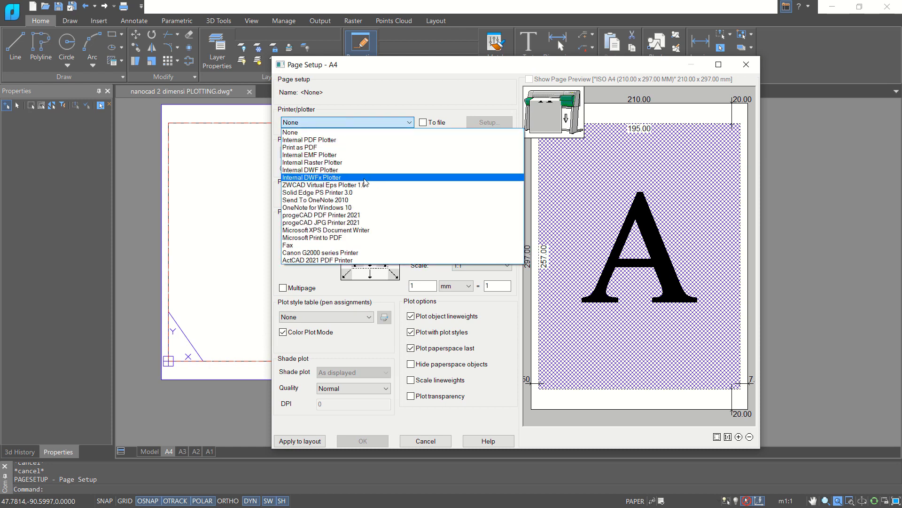
left_click(329, 253)
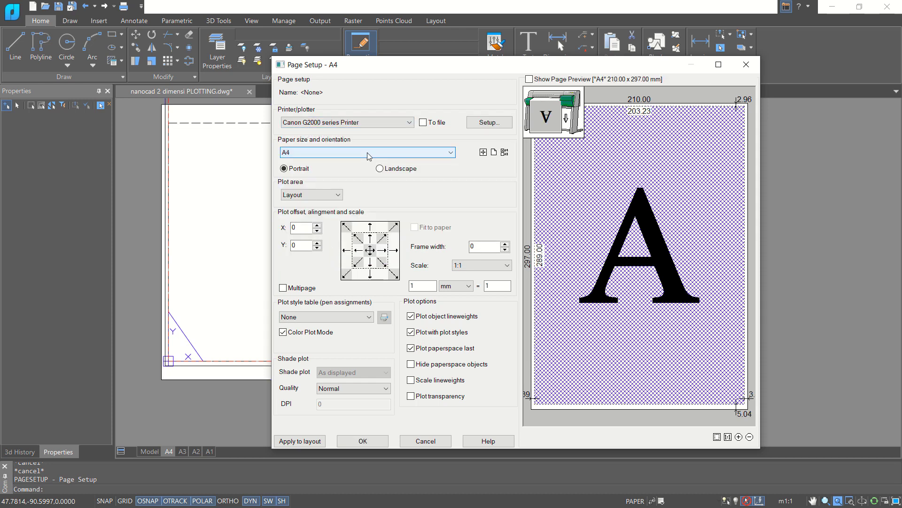
Set the plot area to a Window from the border's top-left to the title block's lower-right corner
left_click(318, 196)
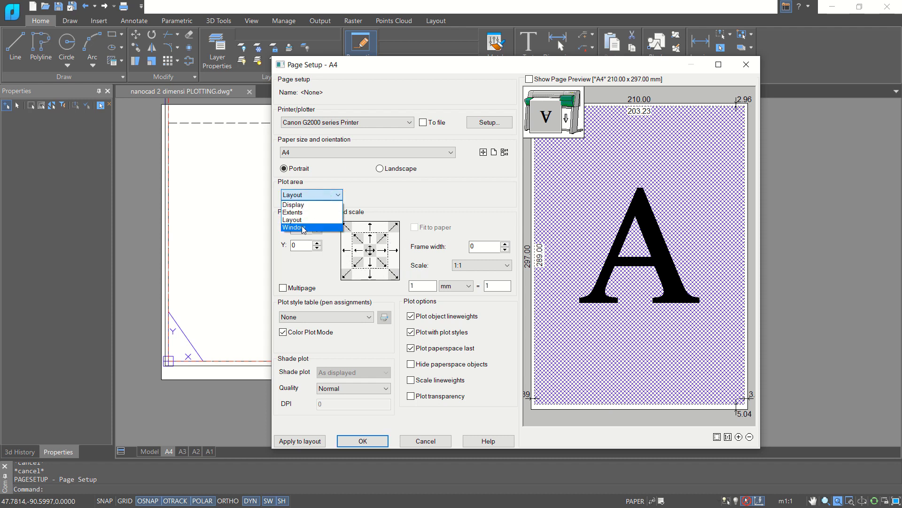
left_click(303, 227)
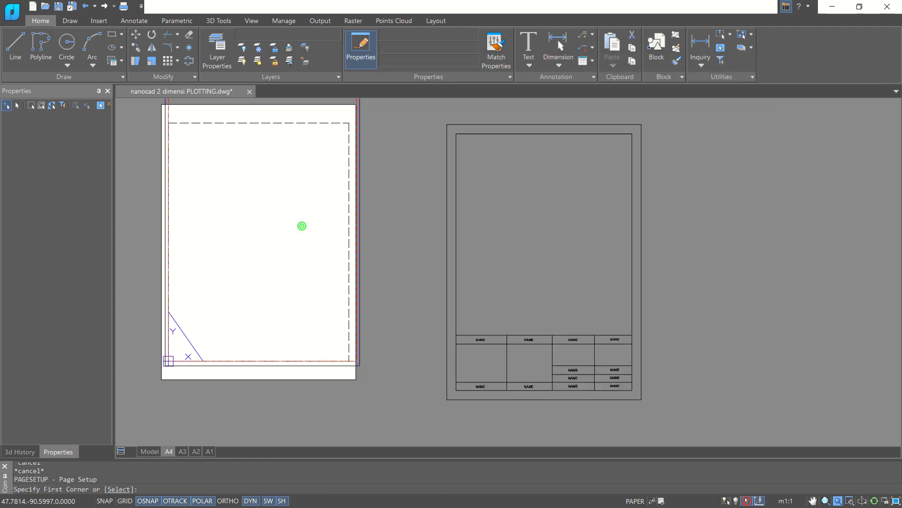
left_click(447, 124)
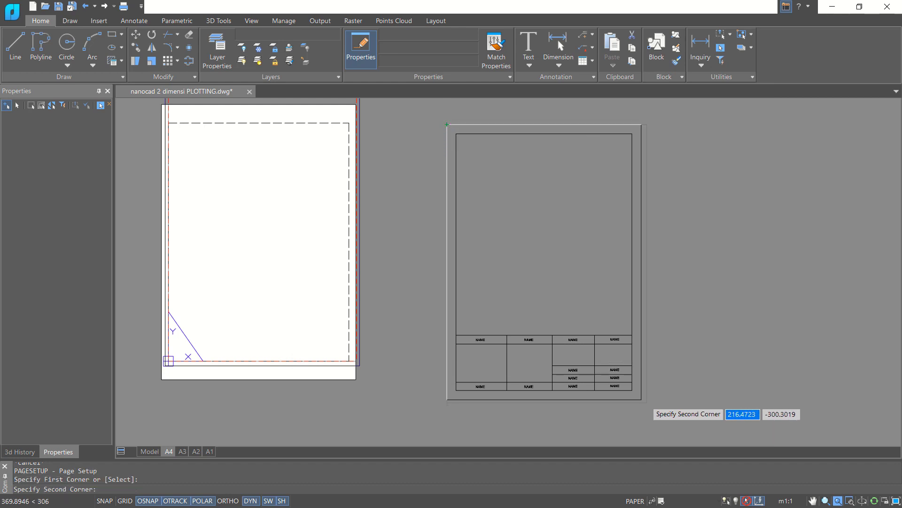
left_click(642, 400)
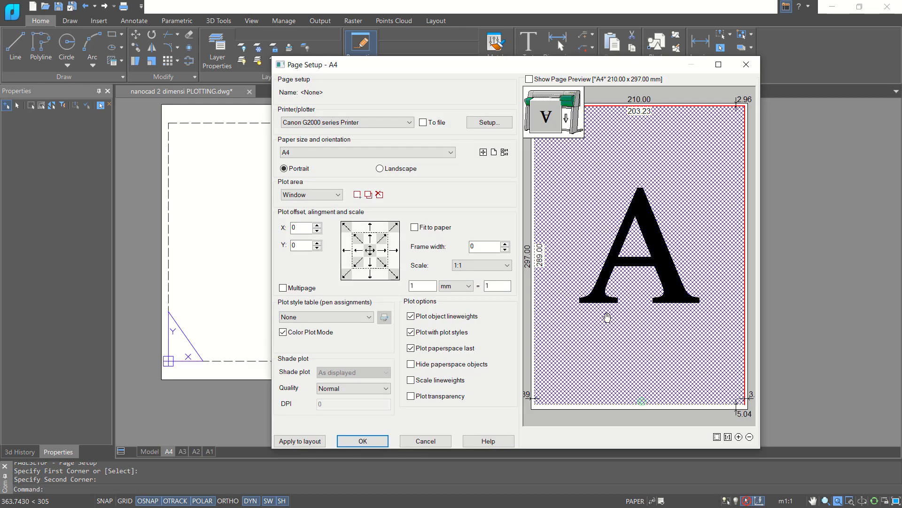
Centre the plot with plot styles turned off, apply it to the A4 layout, and close the Page Setup Manager
left_click(456, 332)
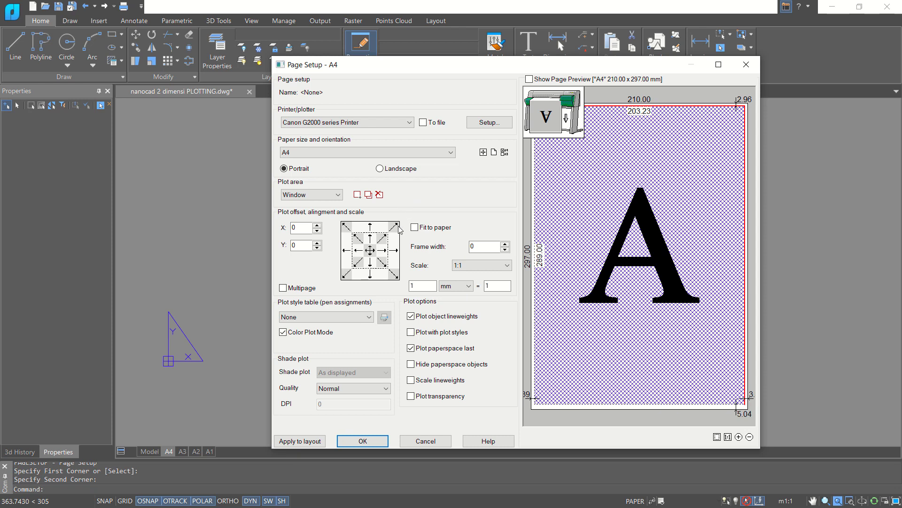
left_click(371, 250)
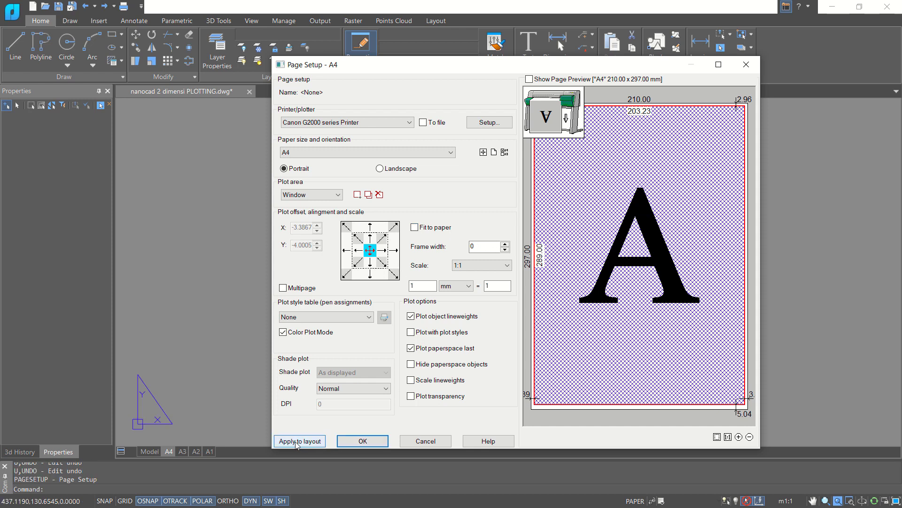
left_click(311, 442)
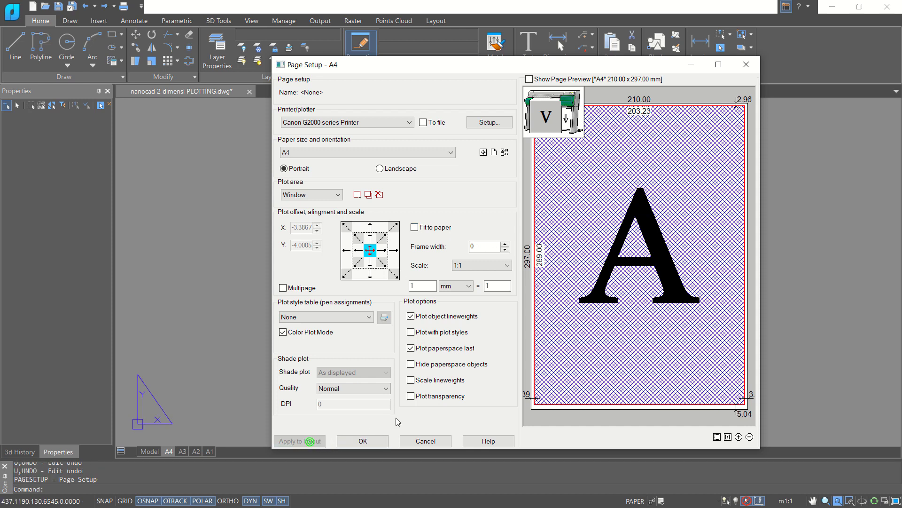
left_click(381, 444)
left_click_drag(517, 163, 399, 169)
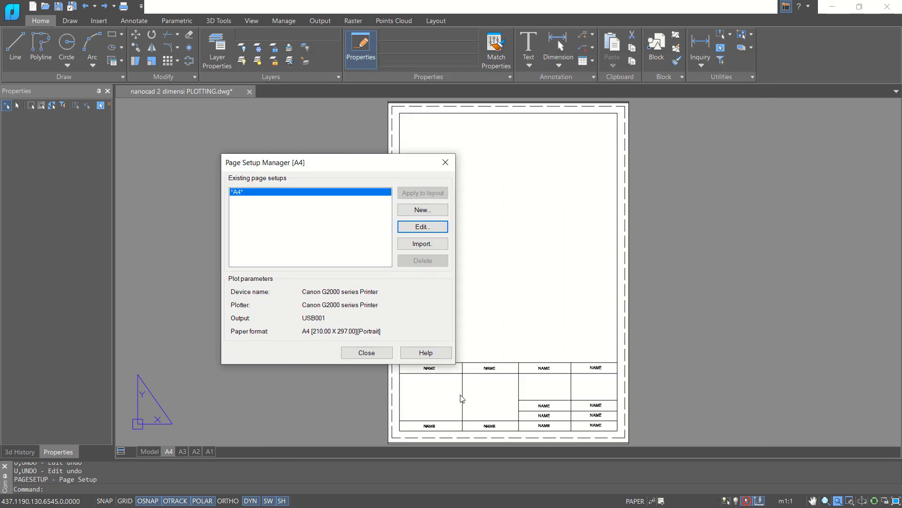
left_click(372, 357)
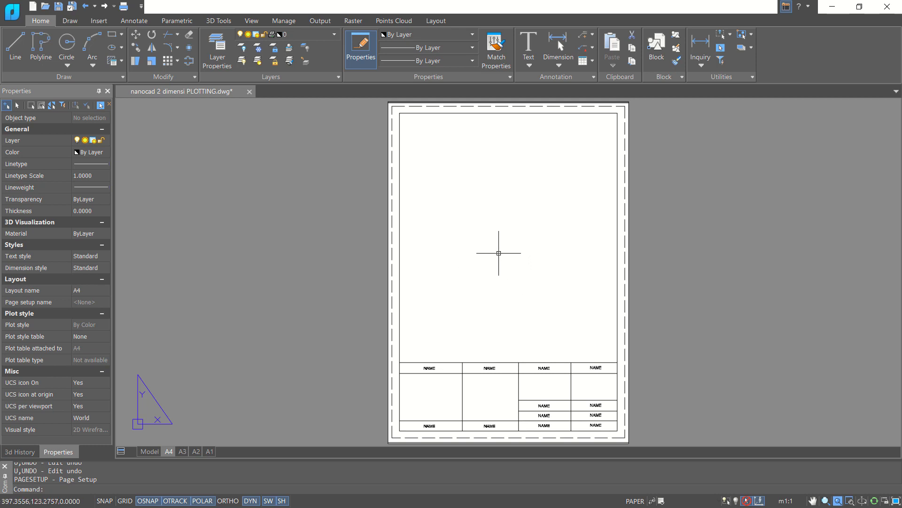
Create a rectangular viewport with MV on the sheet, fitted to the drawing extents
type("MV")
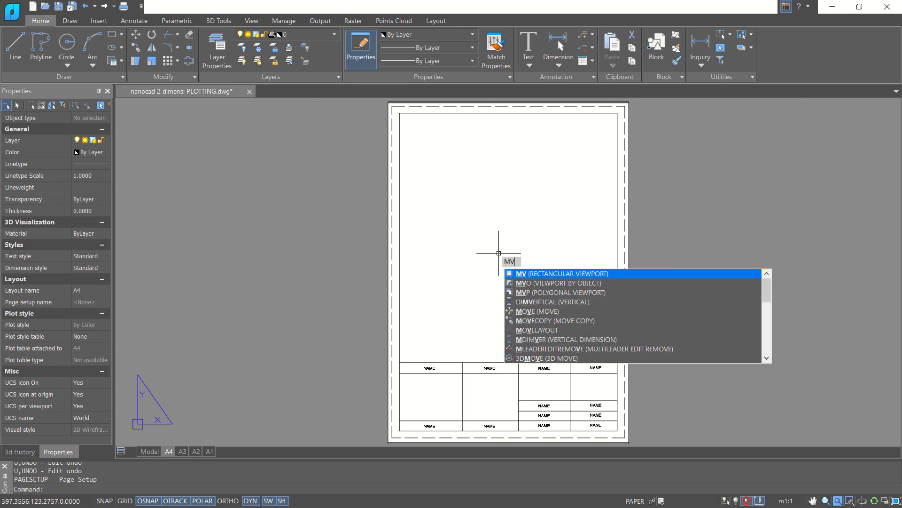
key("Return")
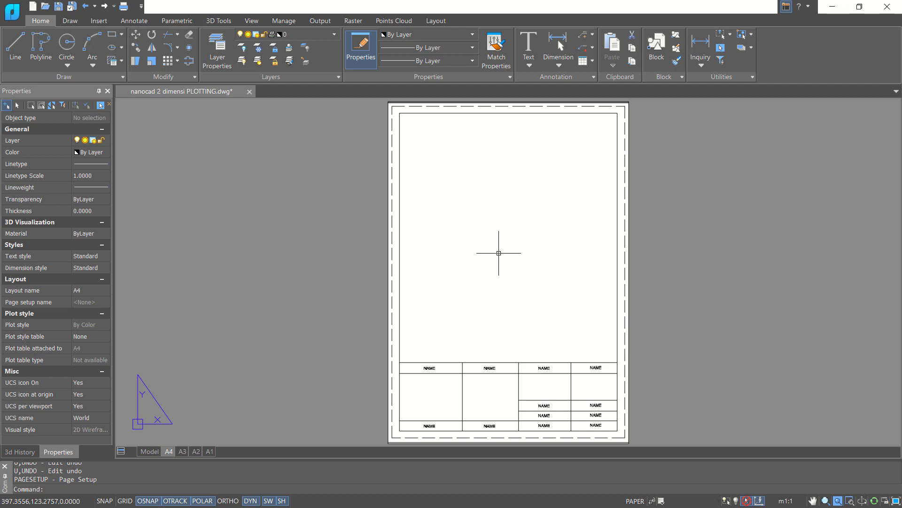
left_click(432, 163)
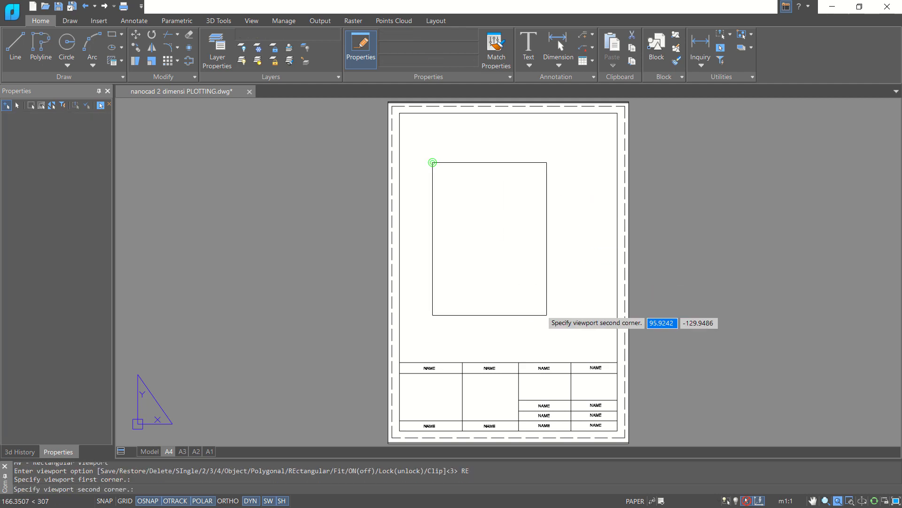
left_click(589, 325)
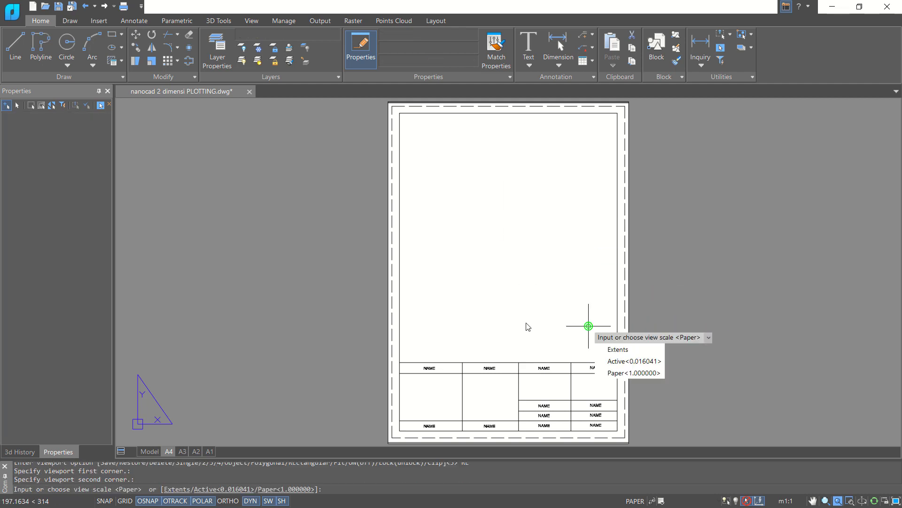
left_click(616, 350)
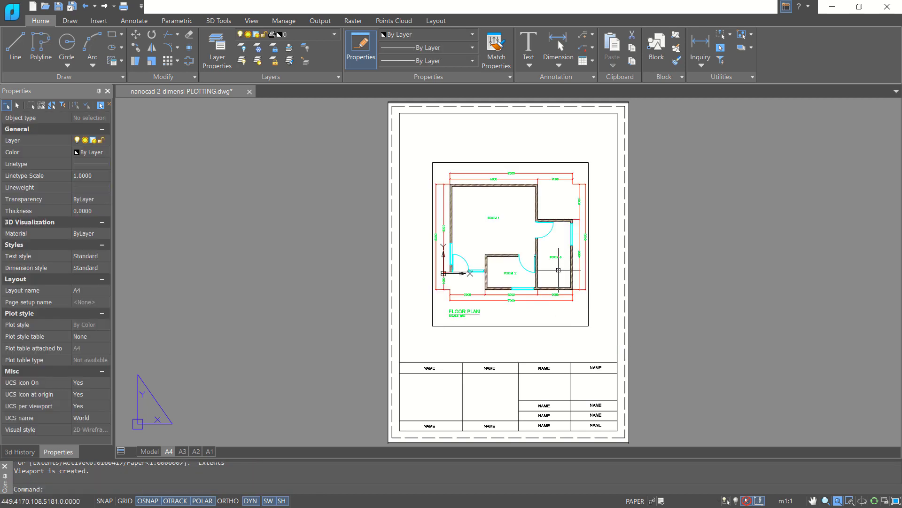
Stretch the viewport corners to the border's top-right and the title block's top-left
left_click(571, 145)
left_click(528, 203)
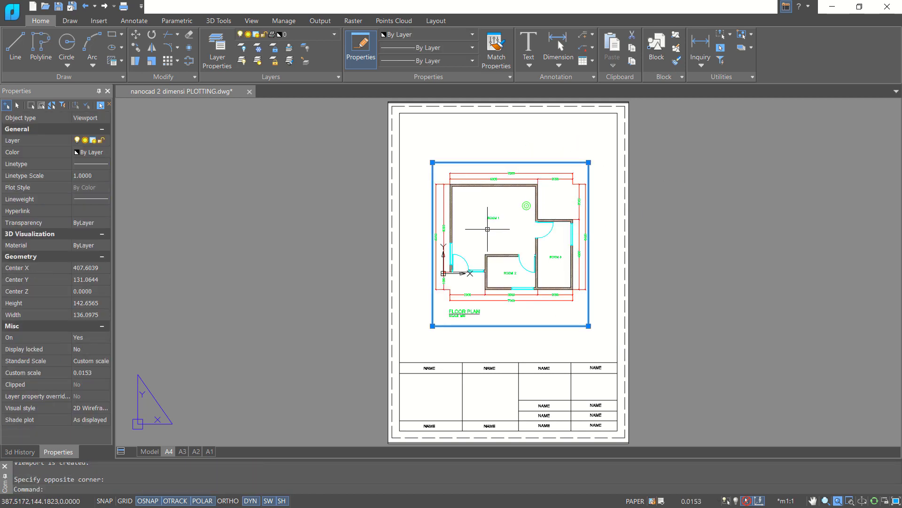
left_click(588, 163)
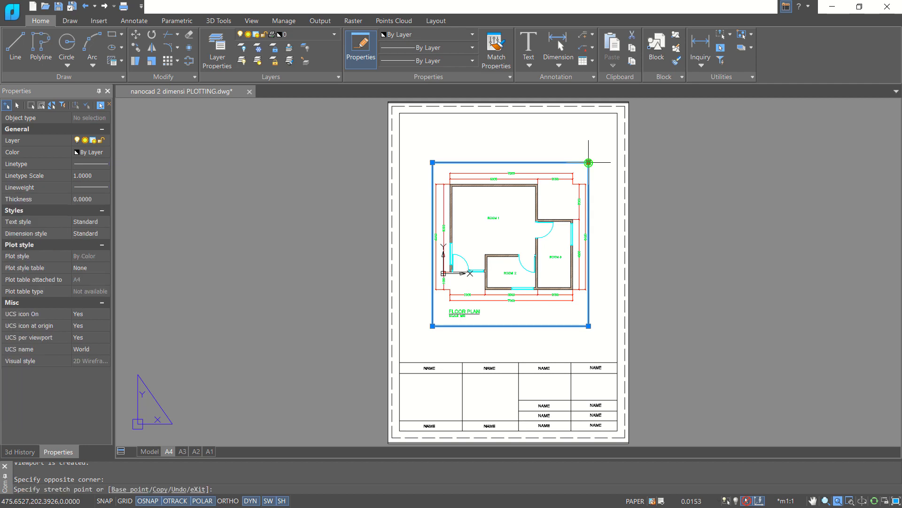
left_click(614, 116)
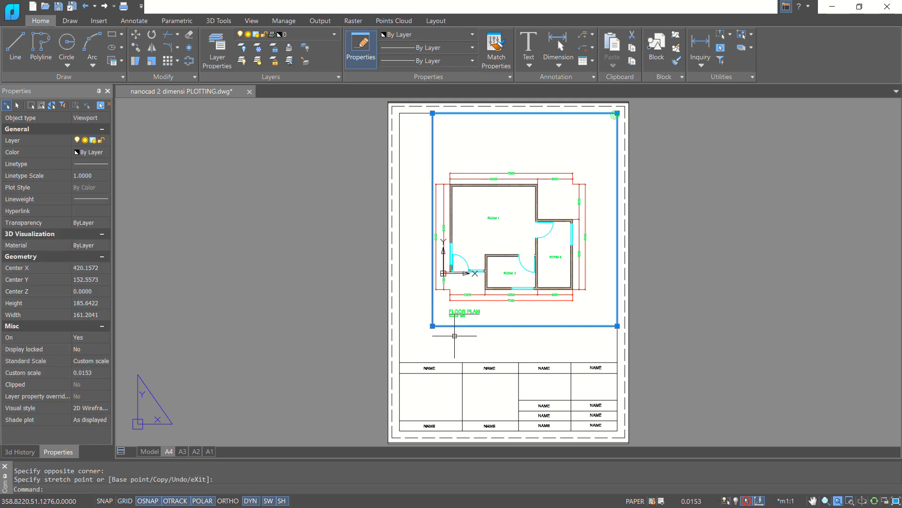
left_click(432, 325)
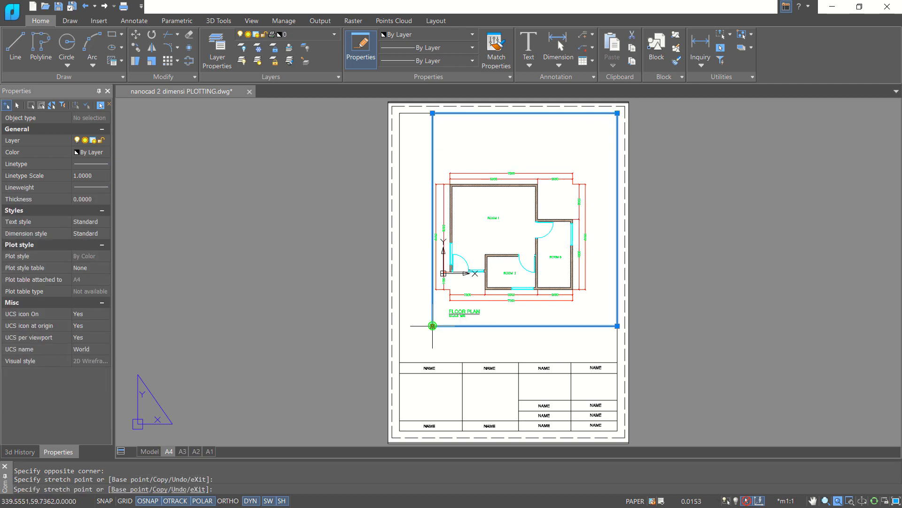
left_click(400, 362)
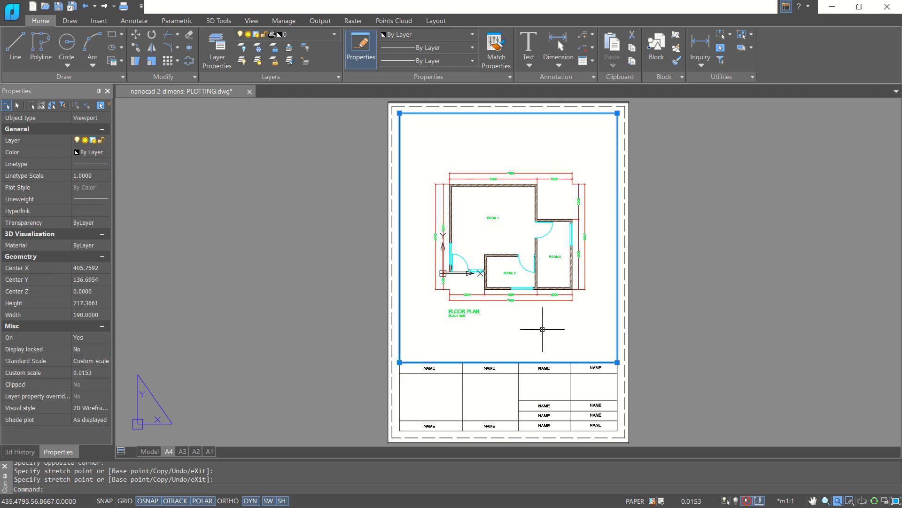
key("Escape")
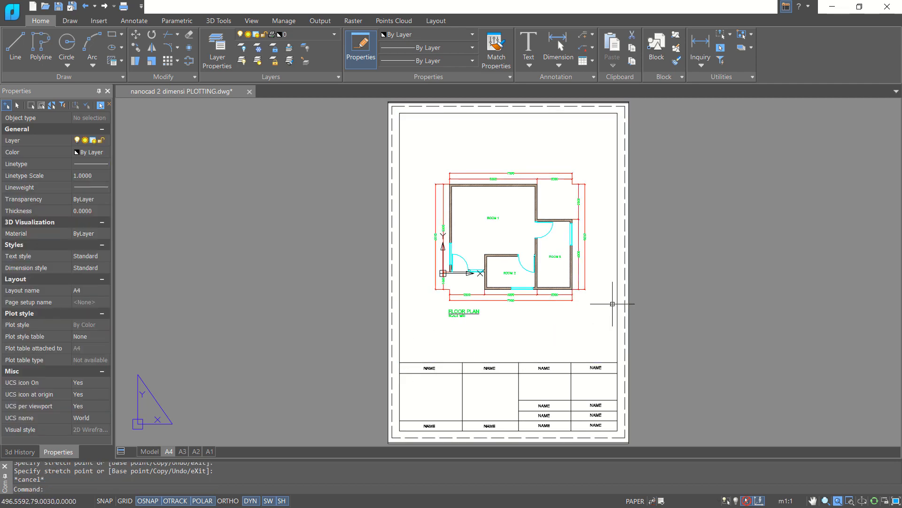
double_click(517, 304)
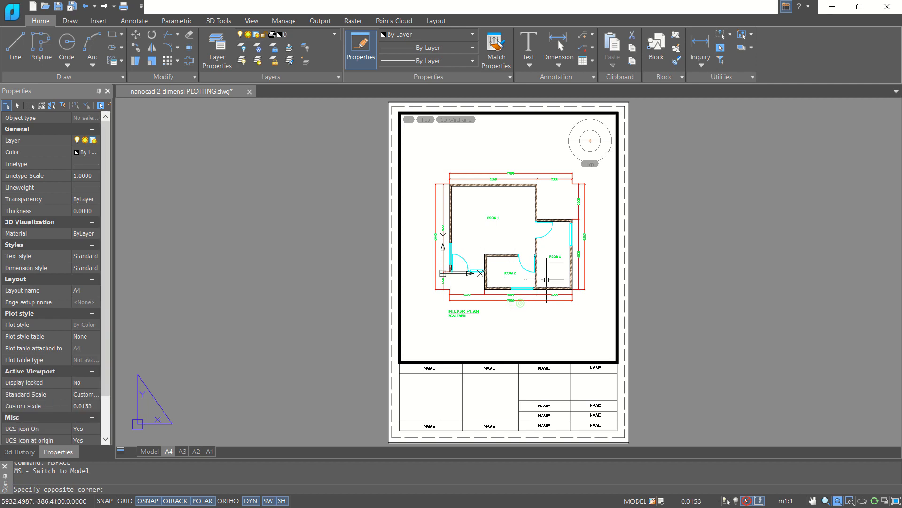
Set the floor plan viewport to 1:50, re-centre the plan, and return to paper space
left_click(692, 500)
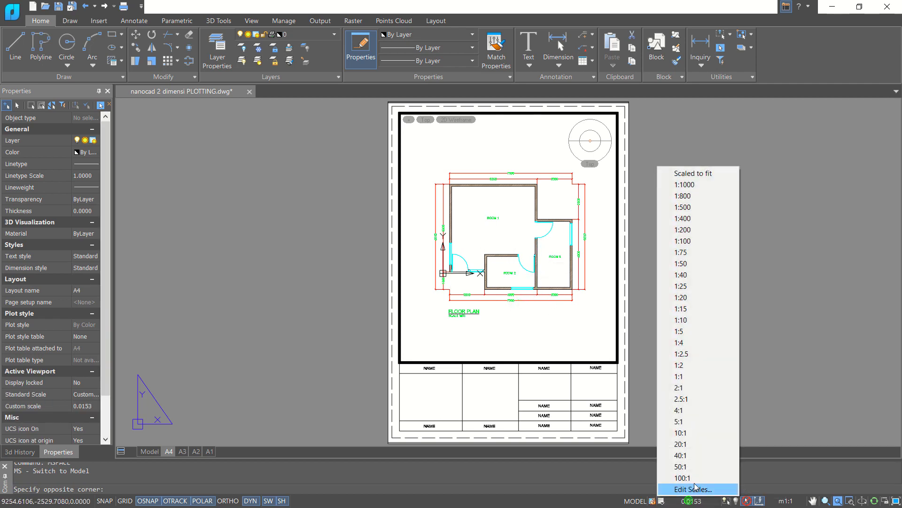
left_click(685, 265)
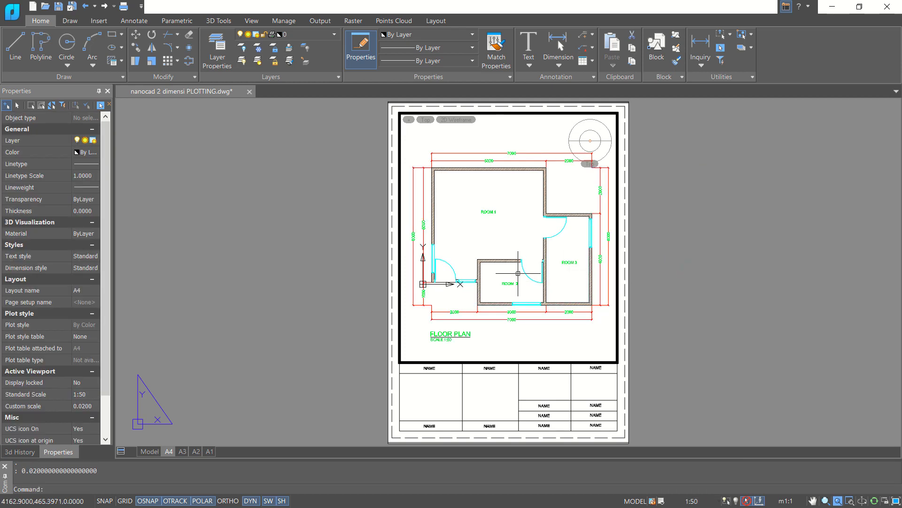
middle_click_drag(518, 273, 520, 274)
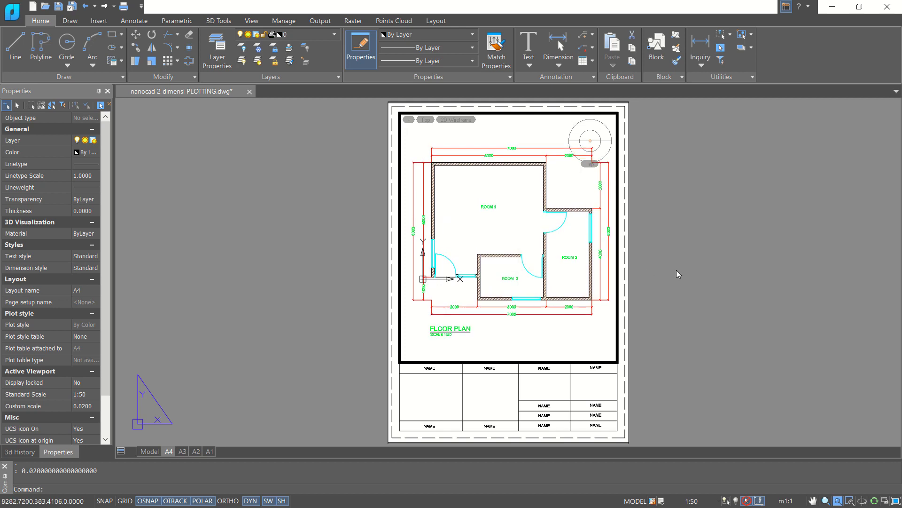
double_click(698, 250)
key("ctrl+p")
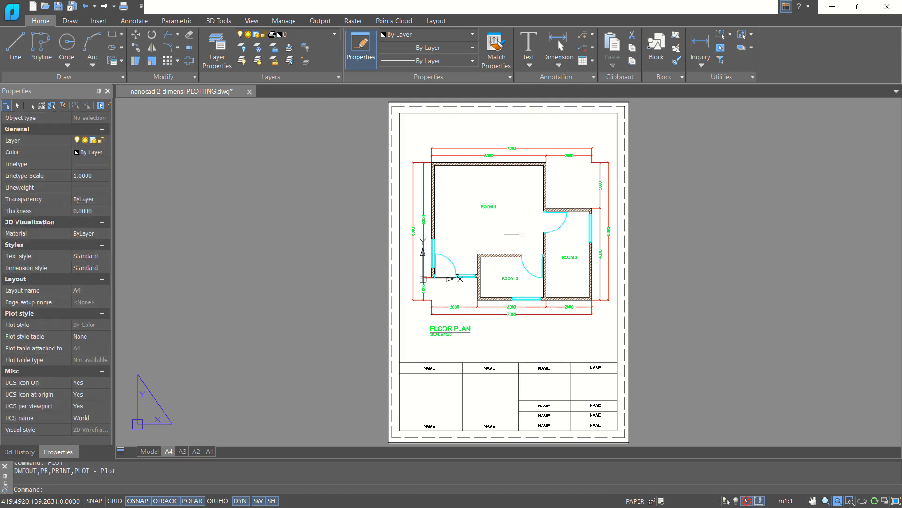
Open PLOT with the page preview shown and monochrome.ctb as the plot style table
type("PLOT")
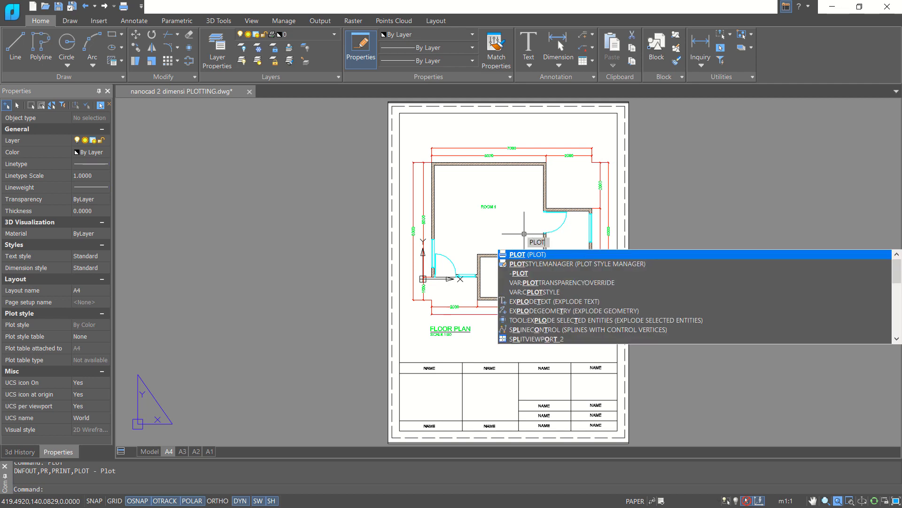
key("Return")
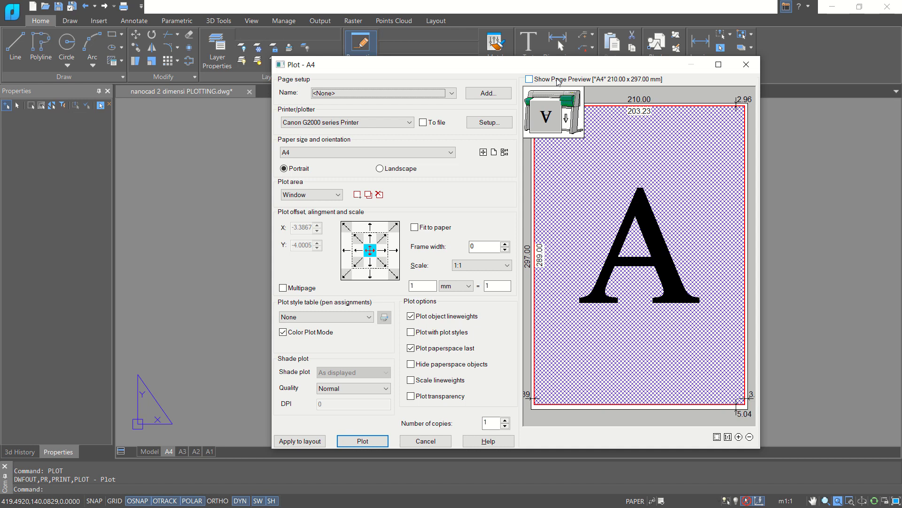
left_click(530, 79)
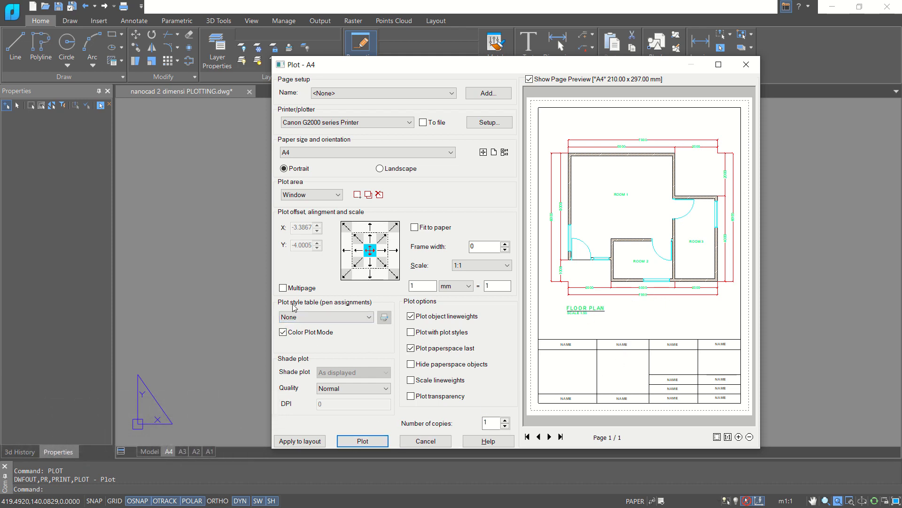
left_click(324, 317)
left_click(323, 357)
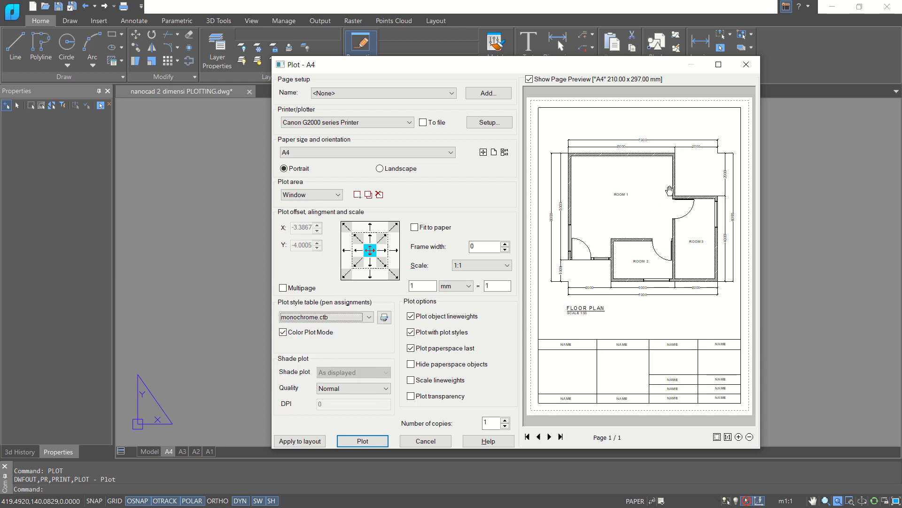